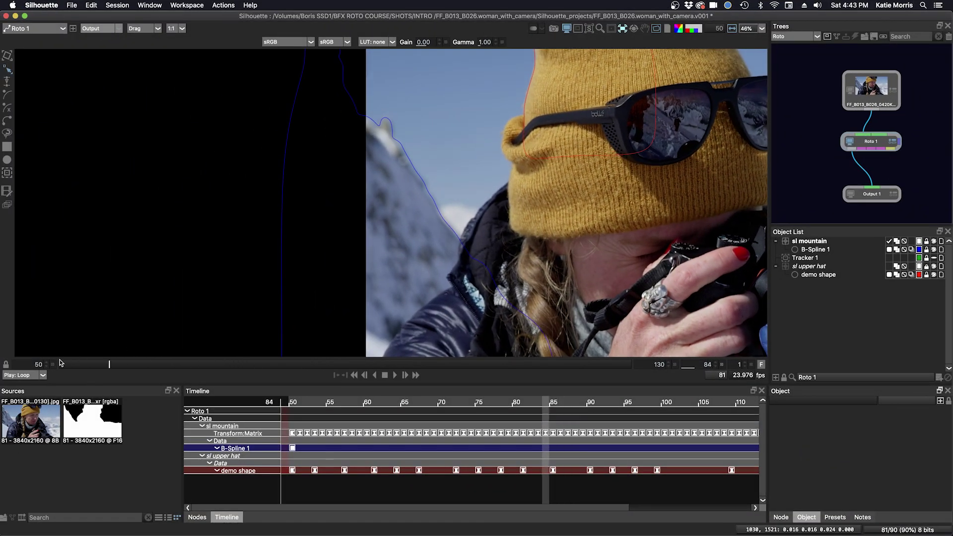
# Step: Go to frame 50, fit the full frame in the viewer, and select the sl mountain layer
pyautogui.click(60, 363)
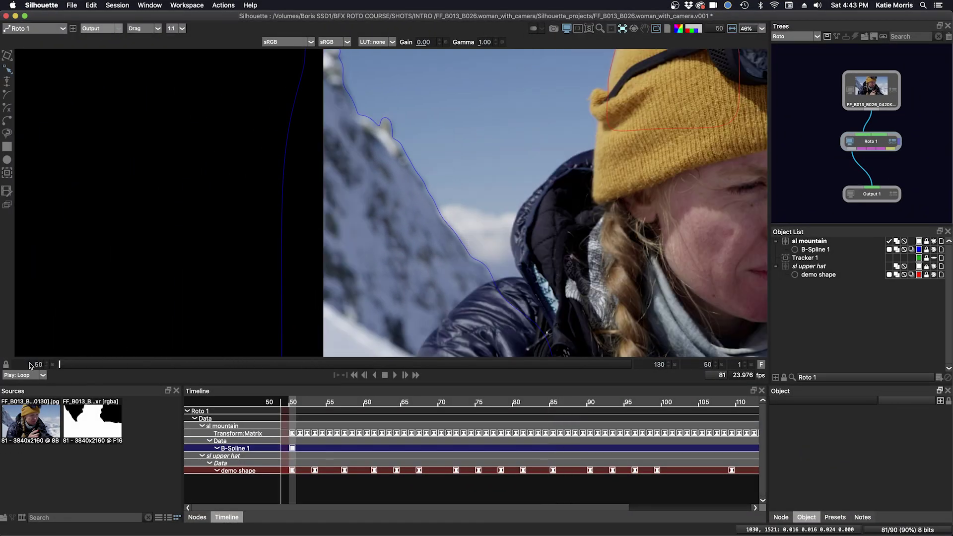
pyautogui.moveTo(594, 257); pyautogui.dragTo(477, 248)
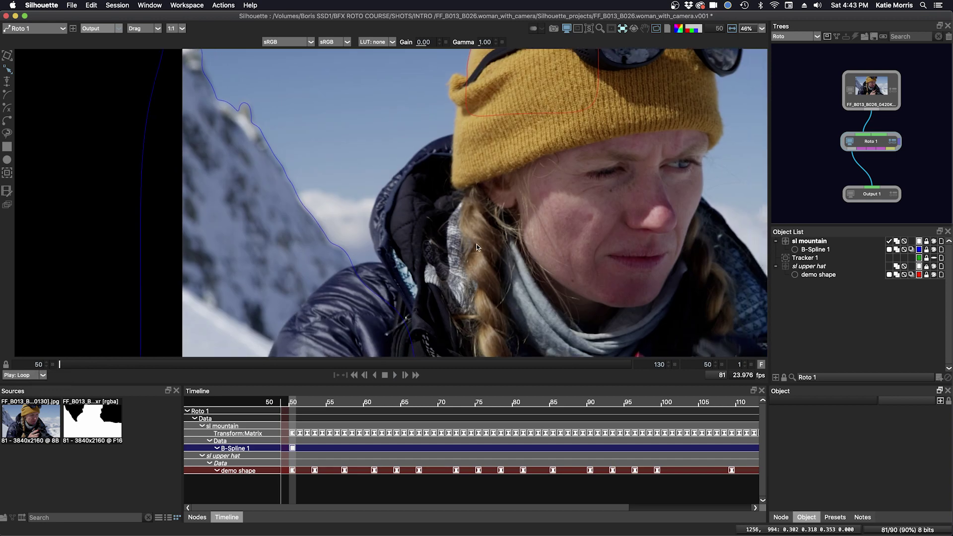
pyautogui.scroll(-3, 509, 254)
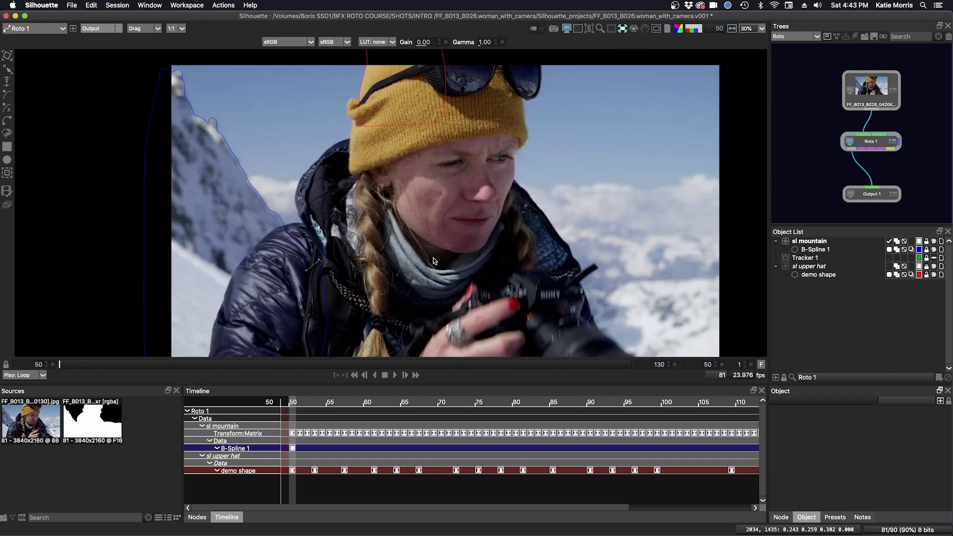
pyautogui.moveTo(512, 254); pyautogui.dragTo(447, 243)
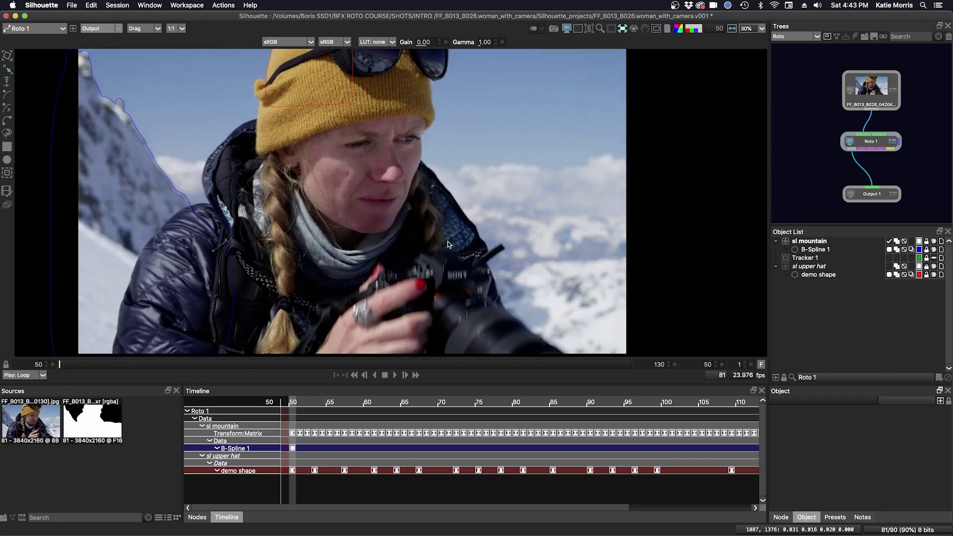
pyautogui.click(809, 243)
# Step: Keep the layer name, then lower viewer gain to -0.72 and gamma to 0.71
pyautogui.press('Return')
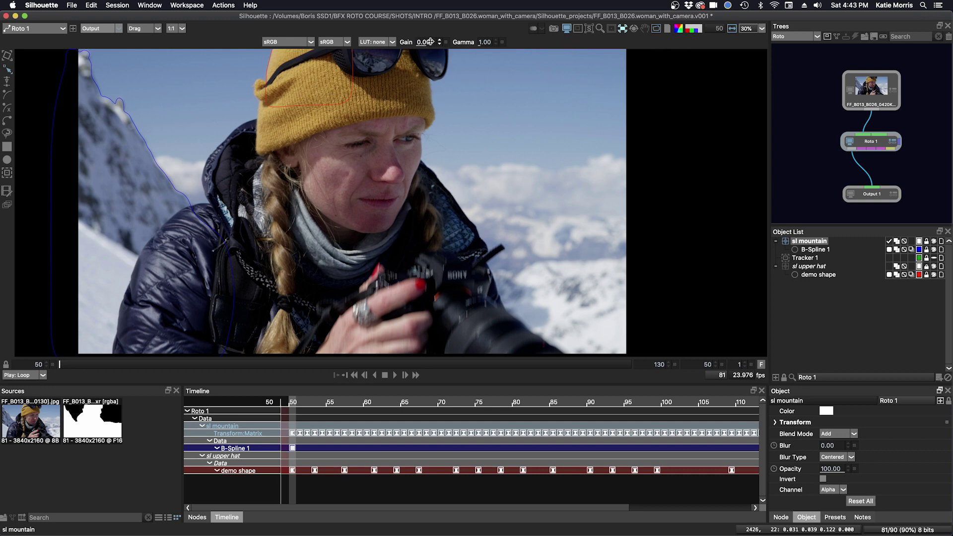
pyautogui.moveTo(416, 42); pyautogui.dragTo(394, 42)
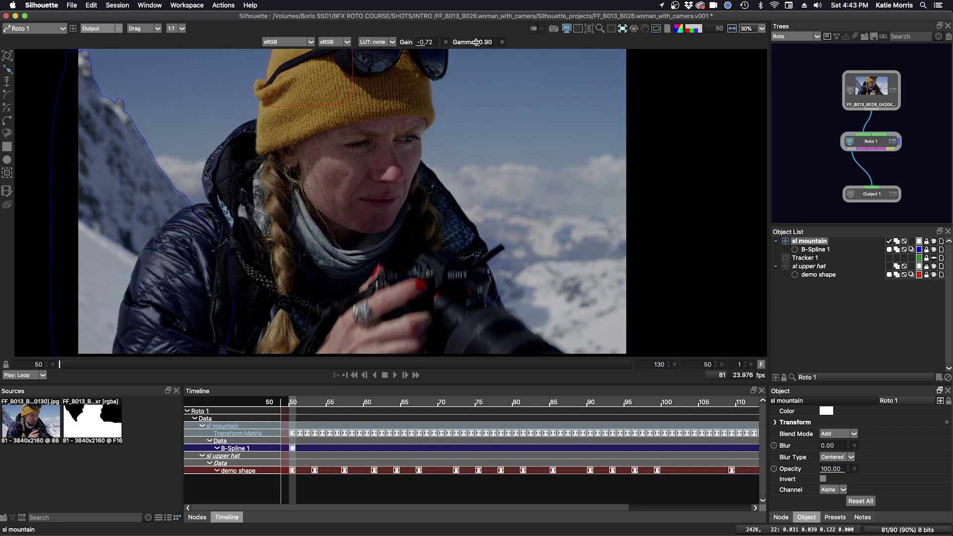
pyautogui.moveTo(471, 42); pyautogui.dragTo(463, 39)
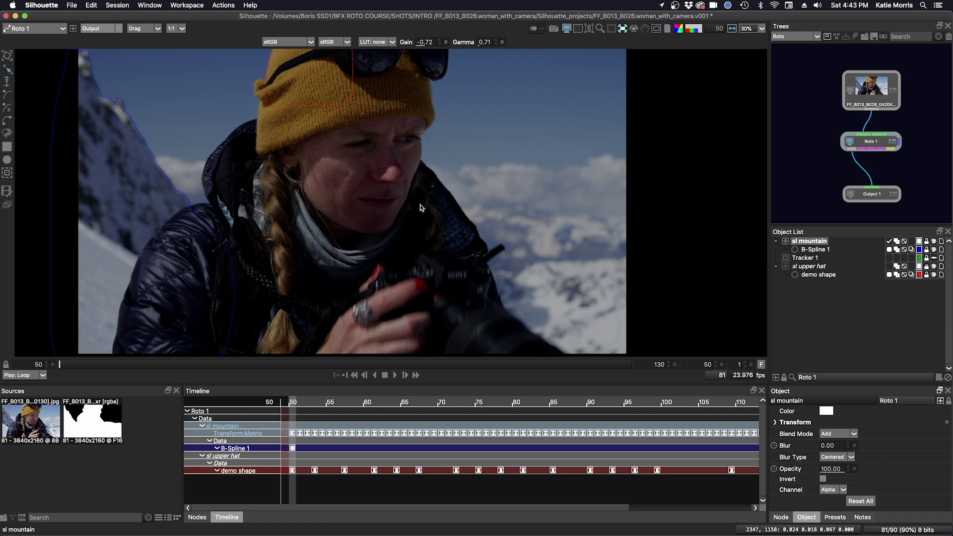
# Step: Start a new B-spline in sl mountain with points along the ridge and down the left side
pyautogui.click(625, 216)
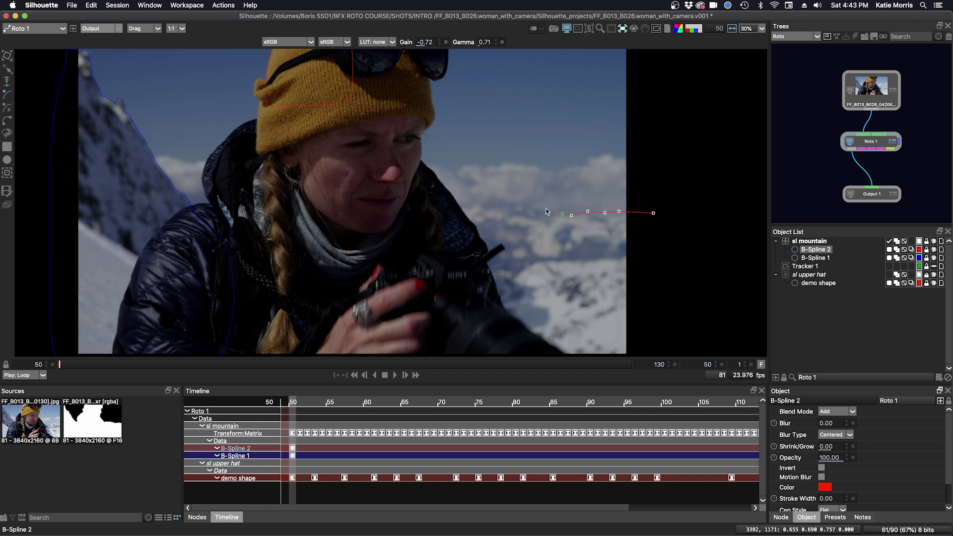
pyautogui.click(425, 204)
pyautogui.click(404, 206)
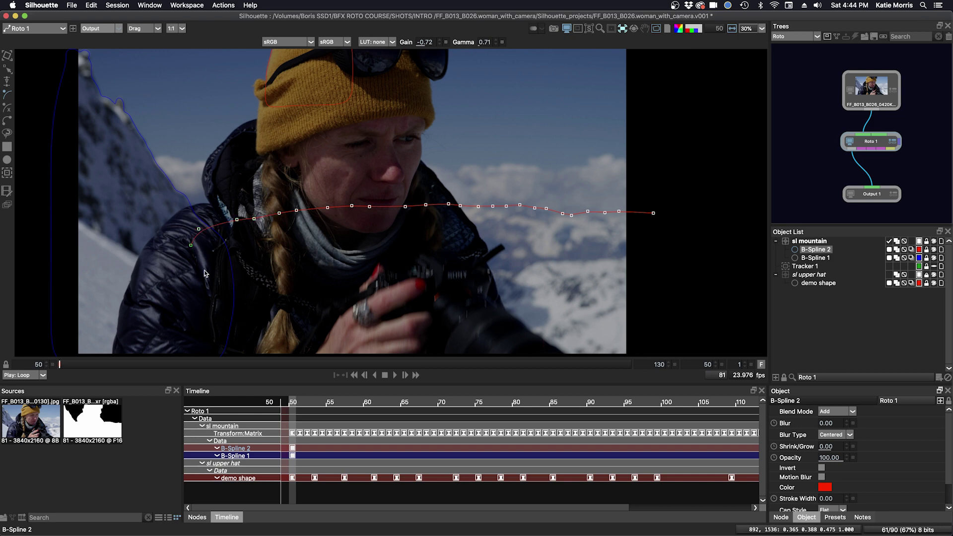
pyautogui.scroll(-5, 205, 273)
pyautogui.click(183, 227)
pyautogui.click(180, 254)
pyautogui.click(176, 287)
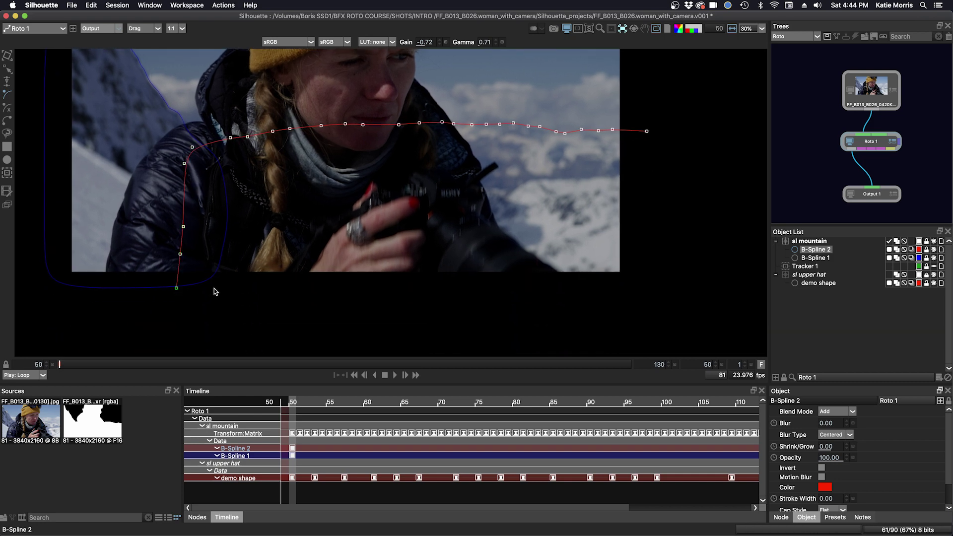
# Step: Continue the spline along the bottom edge to the bottom-right corner
pyautogui.click(233, 286)
pyautogui.click(289, 285)
pyautogui.click(359, 287)
pyautogui.click(423, 288)
pyautogui.click(477, 289)
pyautogui.click(546, 291)
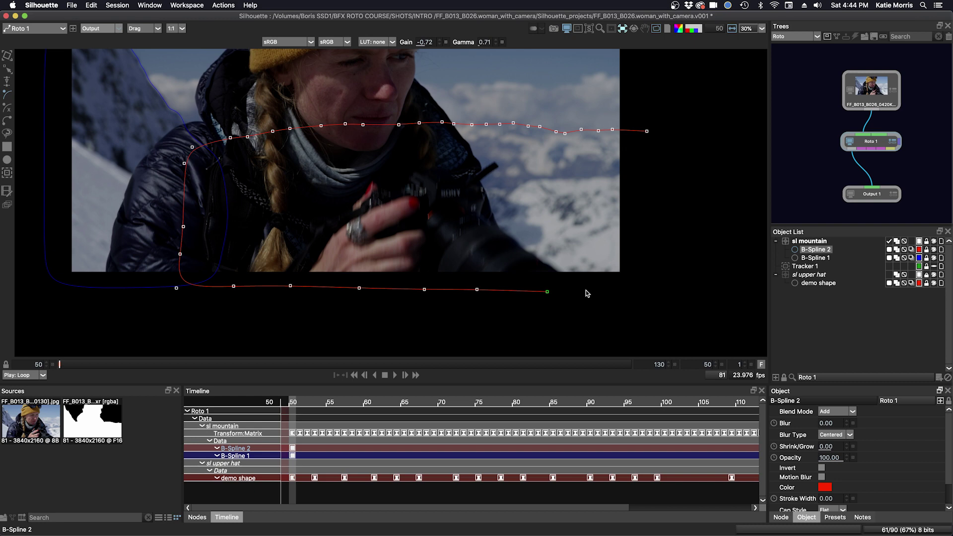
pyautogui.click(611, 287)
# Step: Trace the spline up the right side and close it on its first point
pyautogui.click(641, 282)
pyautogui.click(636, 256)
pyautogui.click(635, 211)
pyautogui.click(640, 172)
pyautogui.click(647, 131)
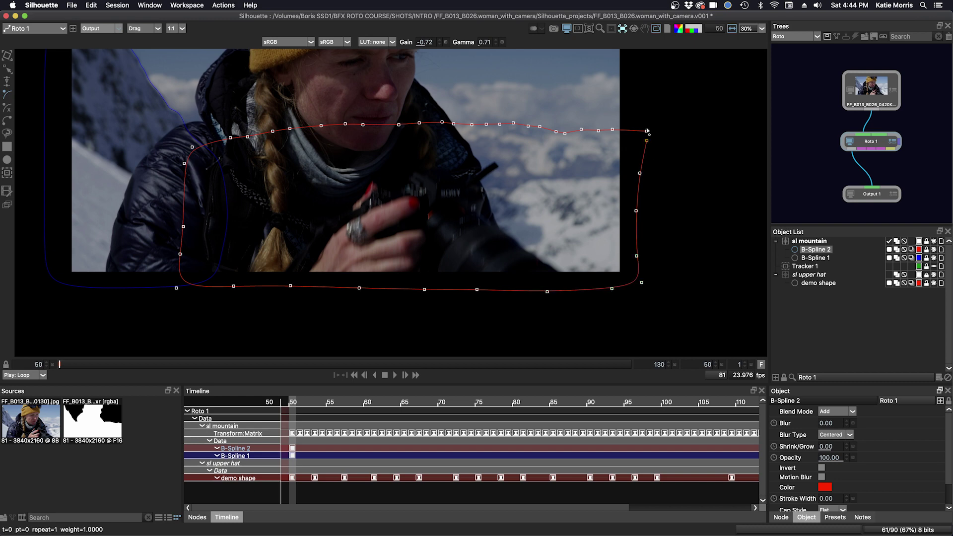
pyautogui.scroll(1, 581, 179)
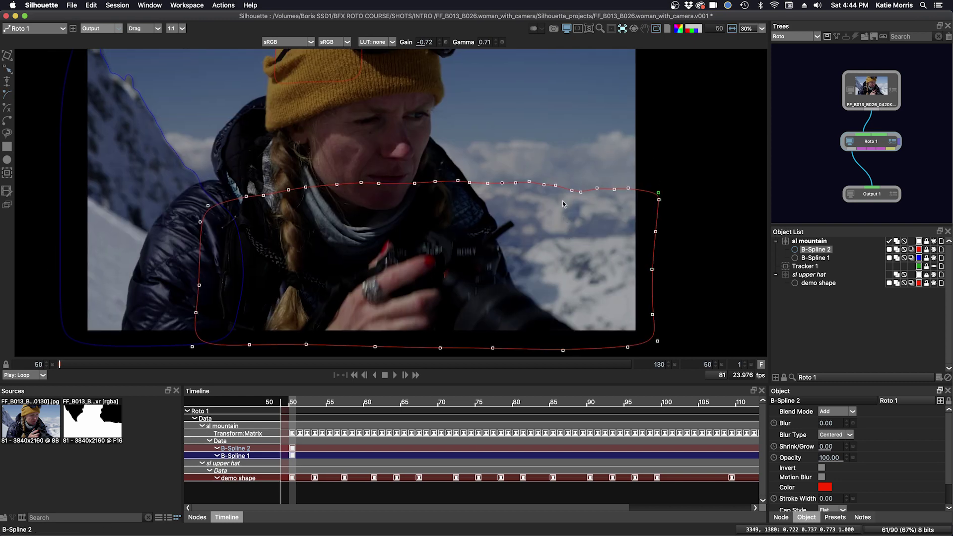
pyautogui.scroll(1, 557, 193)
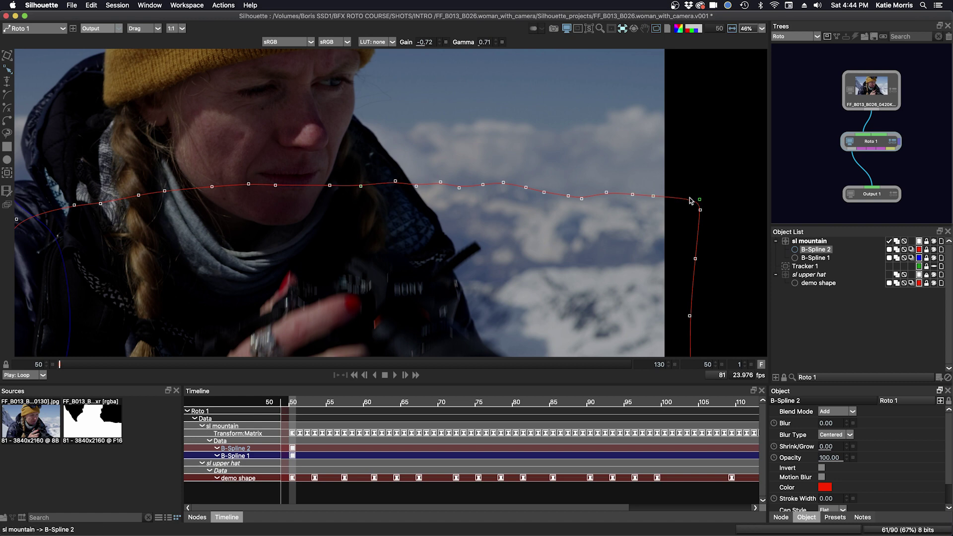
pyautogui.click(395, 375)
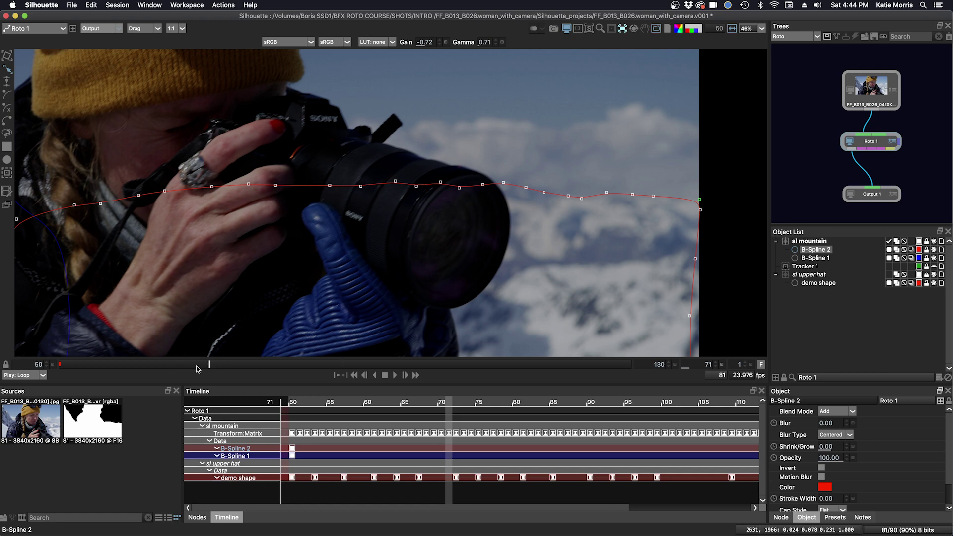
pyautogui.press('Left')
pyautogui.press('Left')
pyautogui.press('Left')
pyautogui.press('Left')
pyautogui.press('Left')
pyautogui.press('Left')
pyautogui.press('Left')
pyautogui.press('Left')
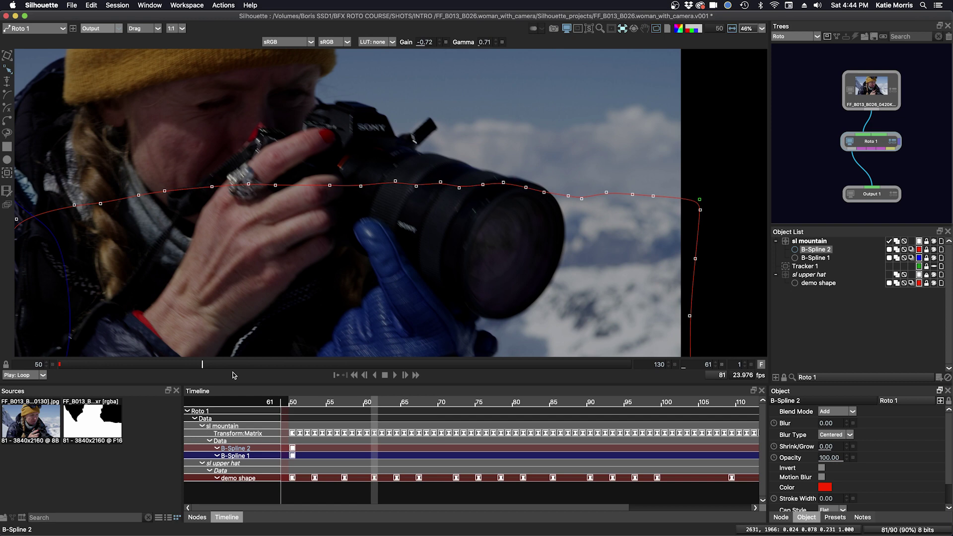
pyautogui.click(633, 364)
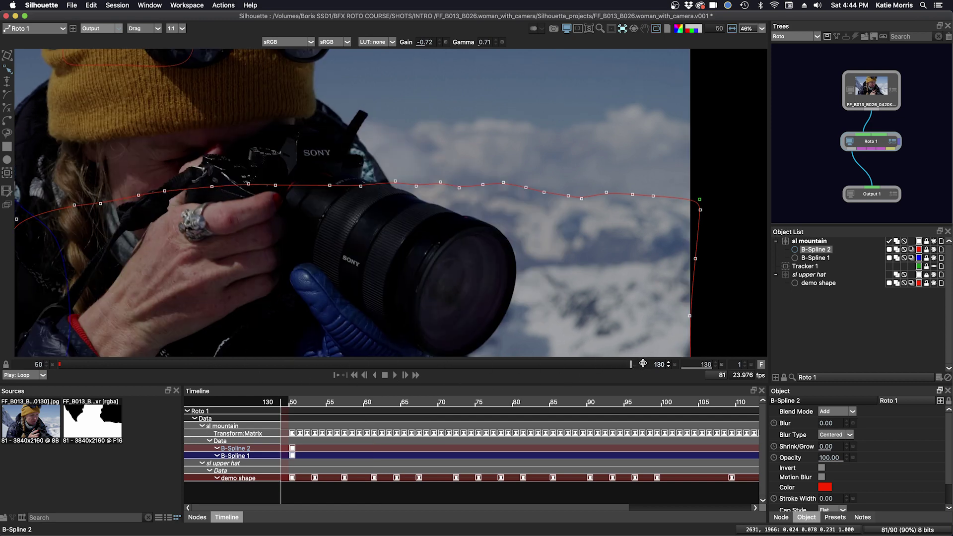
pyautogui.moveTo(631, 367); pyautogui.dragTo(61, 360)
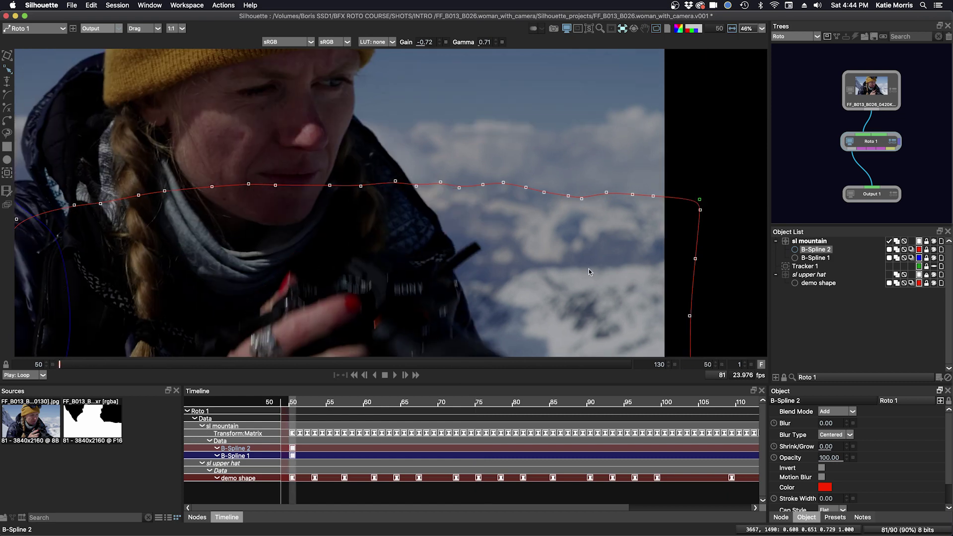
pyautogui.scroll(-1, 550, 253)
pyautogui.scroll(-2, 610, 217)
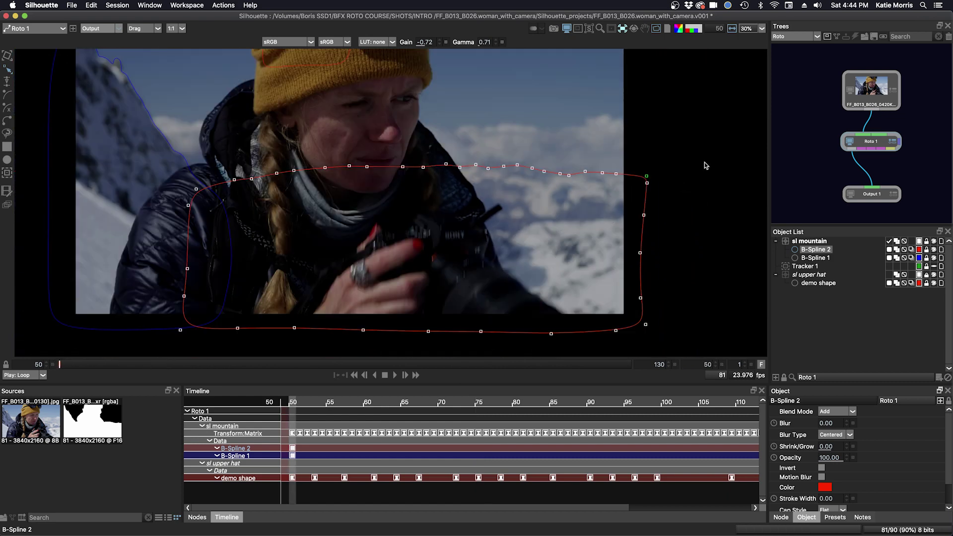
# Step: Move the shape's right-edge points further right, then scrub forward through later frames
pyautogui.moveTo(704, 163); pyautogui.dragTo(631, 351)
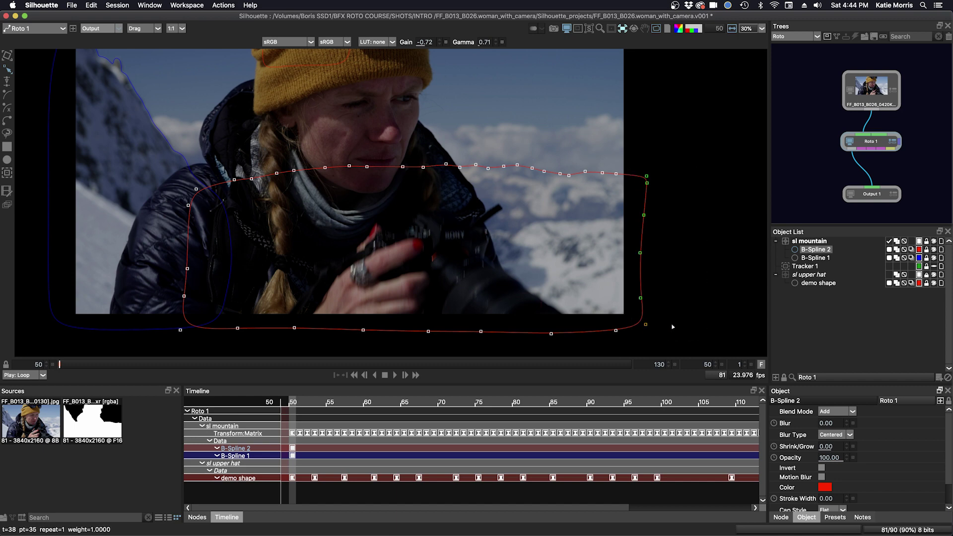
pyautogui.moveTo(672, 326); pyautogui.dragTo(717, 326)
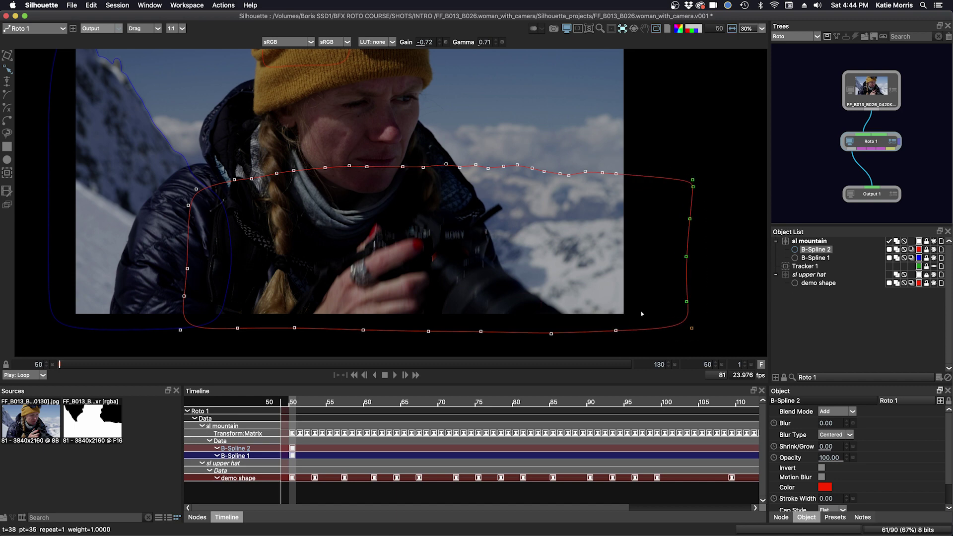
pyautogui.scroll(2, 569, 240)
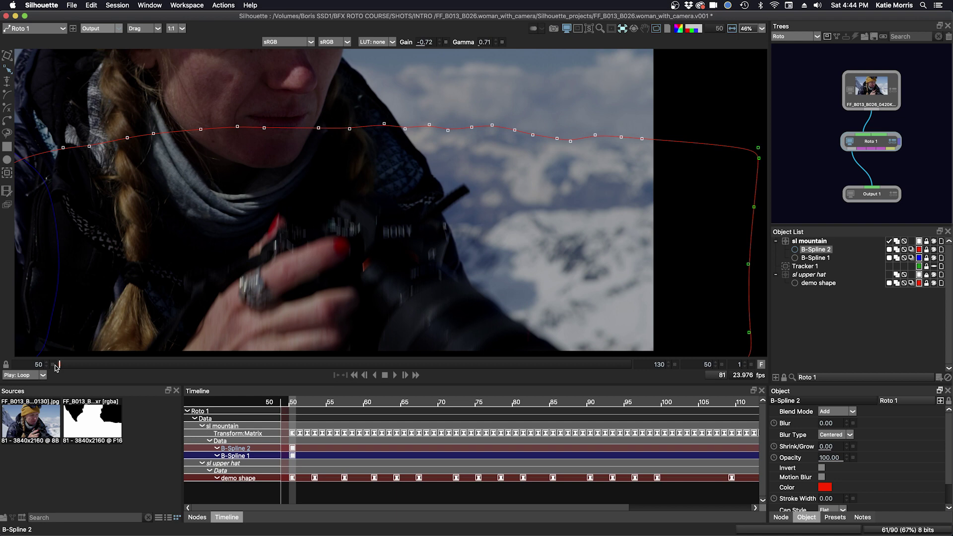
pyautogui.moveTo(56, 366); pyautogui.dragTo(331, 376)
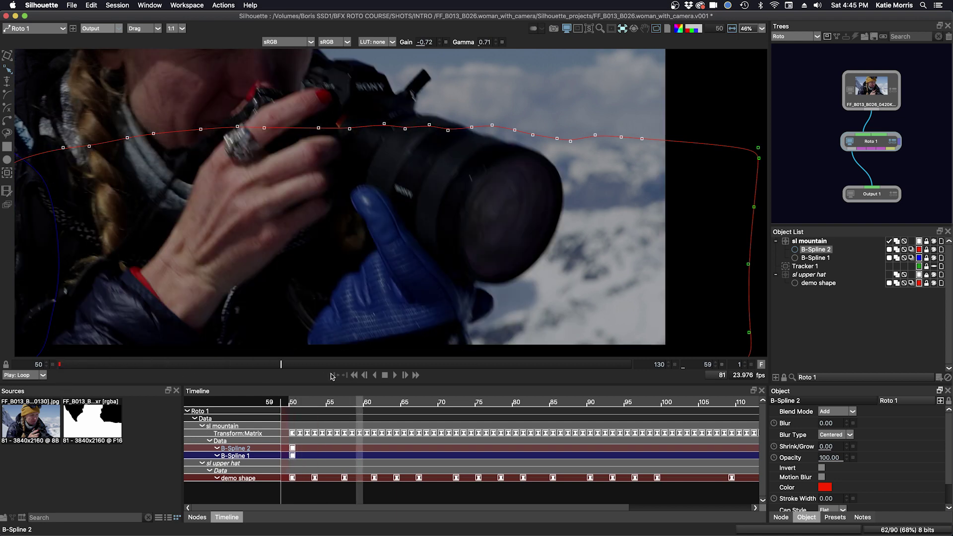
pyautogui.moveTo(410, 382); pyautogui.dragTo(694, 365)
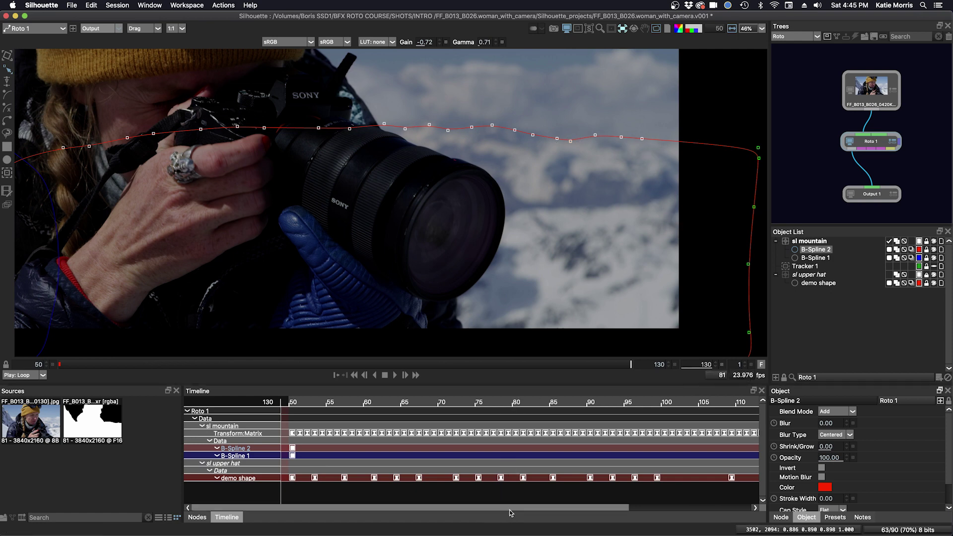
pyautogui.moveTo(533, 510); pyautogui.dragTo(663, 507)
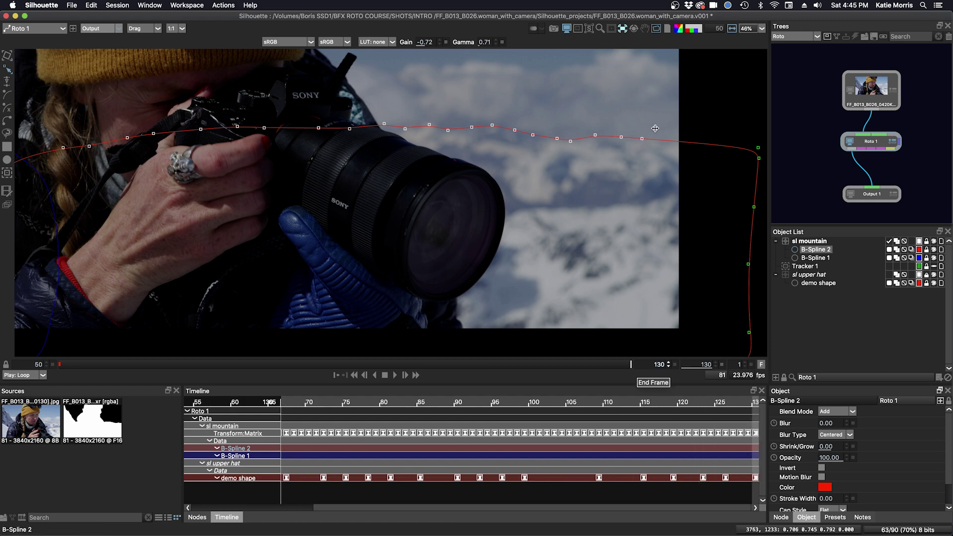
# Step: Key B-Spline 2 at frame 130 and compare it against frame 50
pyautogui.click(709, 125)
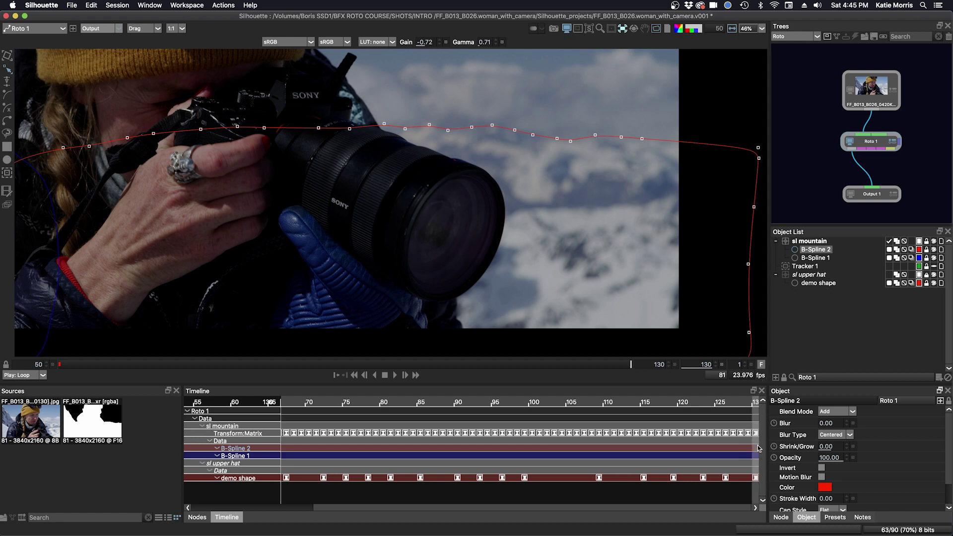
pyautogui.click(754, 449)
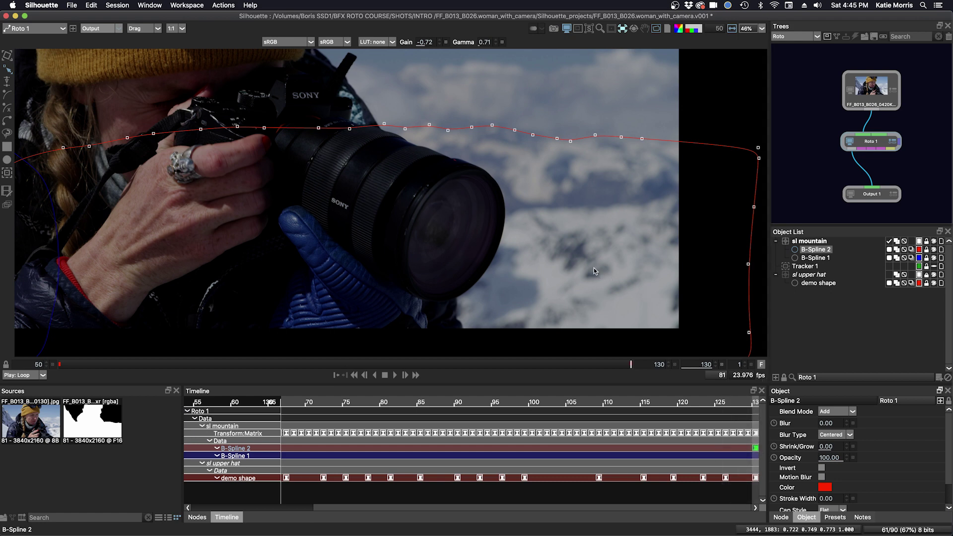
pyautogui.press('Home')
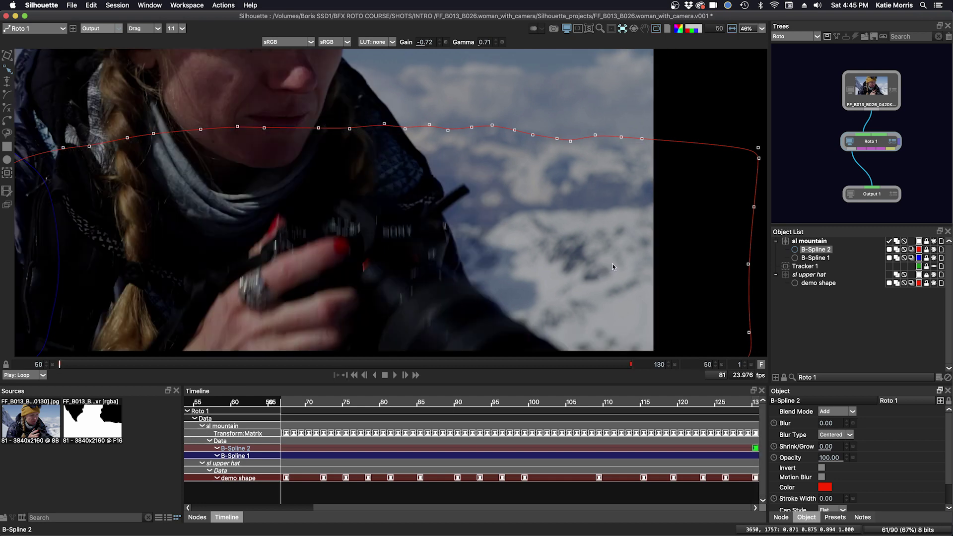
pyautogui.press('End')
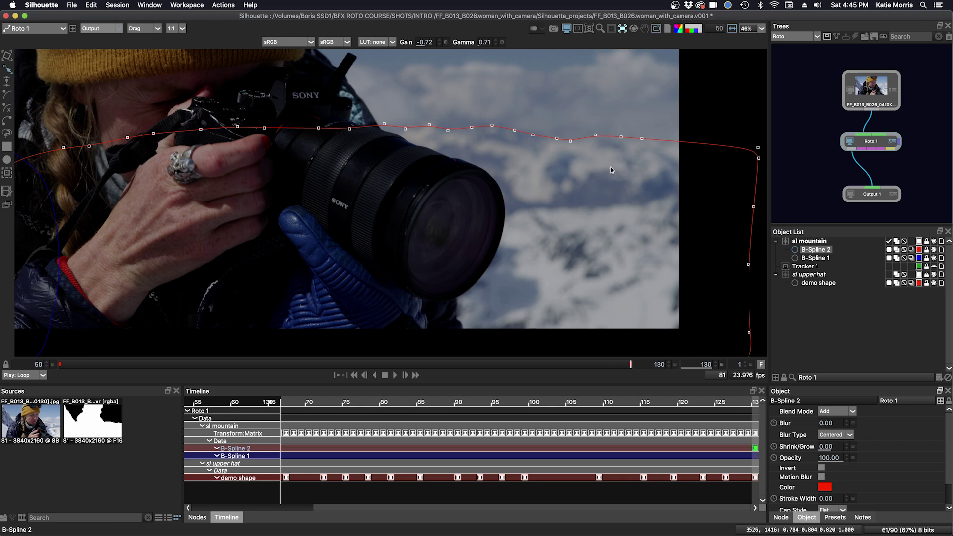
# Step: Nudge the whole shape up two steps at frame 130 with the transform box
pyautogui.press('x')
pyautogui.press('Up')
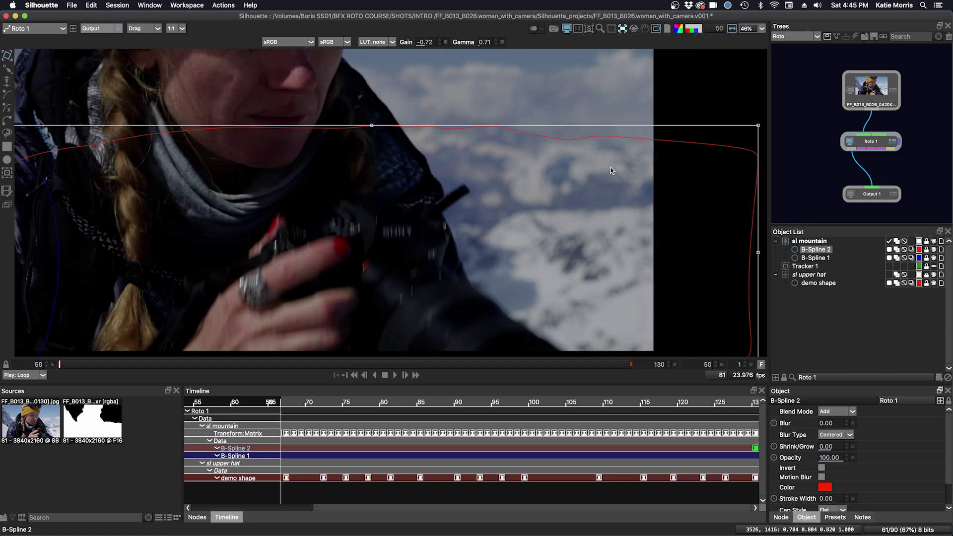
pyautogui.press('Up')
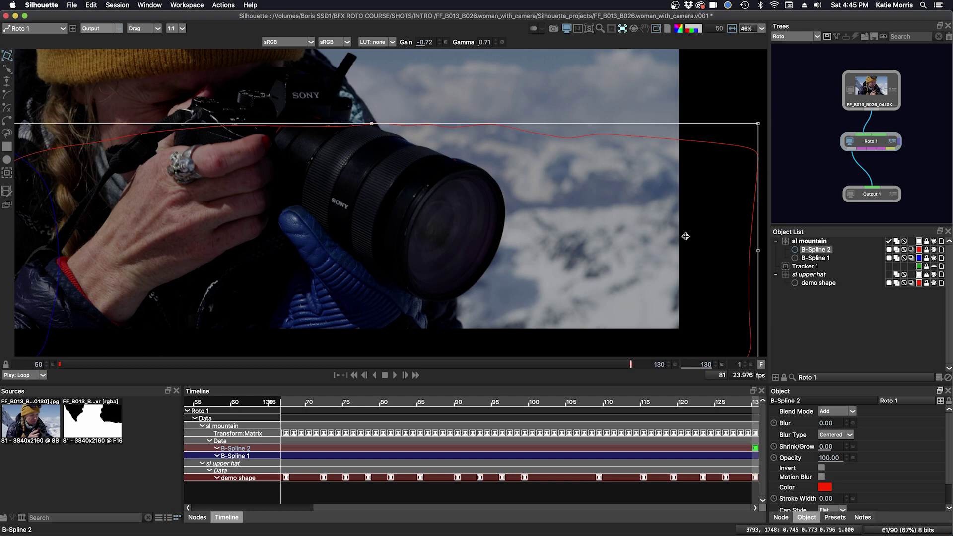
pyautogui.press('x')
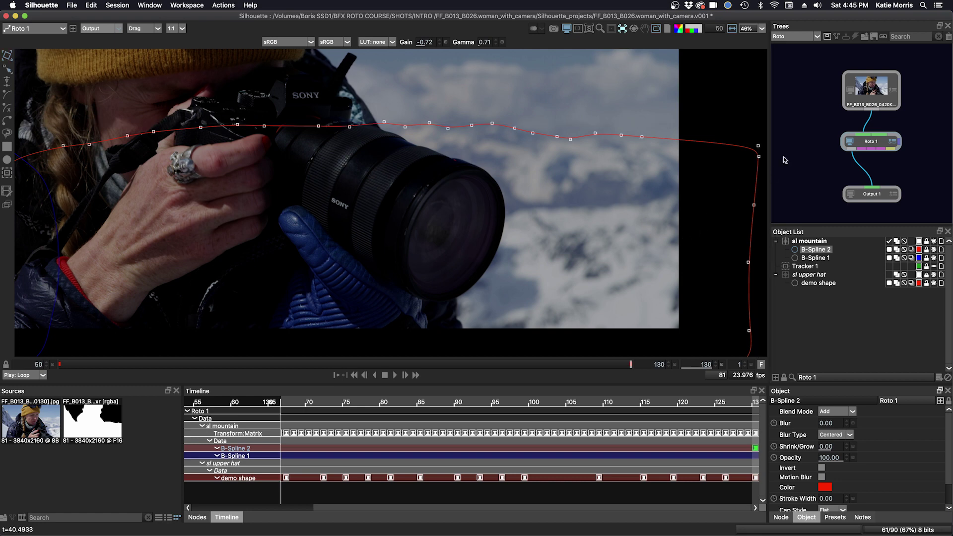
# Step: Deselect the shape and scrub back through the shot to around frame 91
pyautogui.click(797, 147)
pyautogui.moveTo(635, 365); pyautogui.dragTo(323, 366)
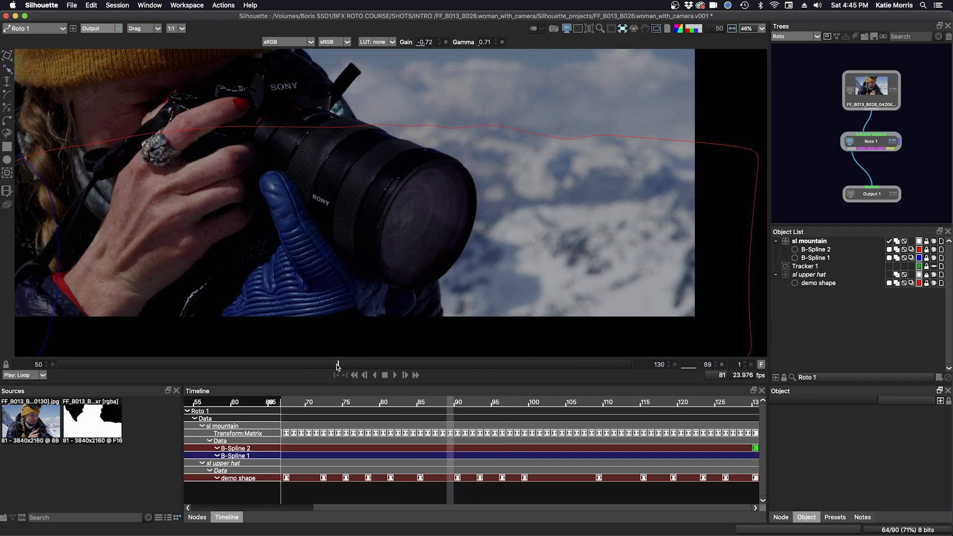
pyautogui.moveTo(323, 365); pyautogui.dragTo(166, 364)
pyautogui.moveTo(288, 362)
pyautogui.mouseDown()
pyautogui.moveTo(410, 362)
pyautogui.moveTo(380, 364)
pyautogui.mouseUp()
# Step: Nudge the whole B-Spline 2 up two steps, keying it at frame 95
pyautogui.click(495, 126)
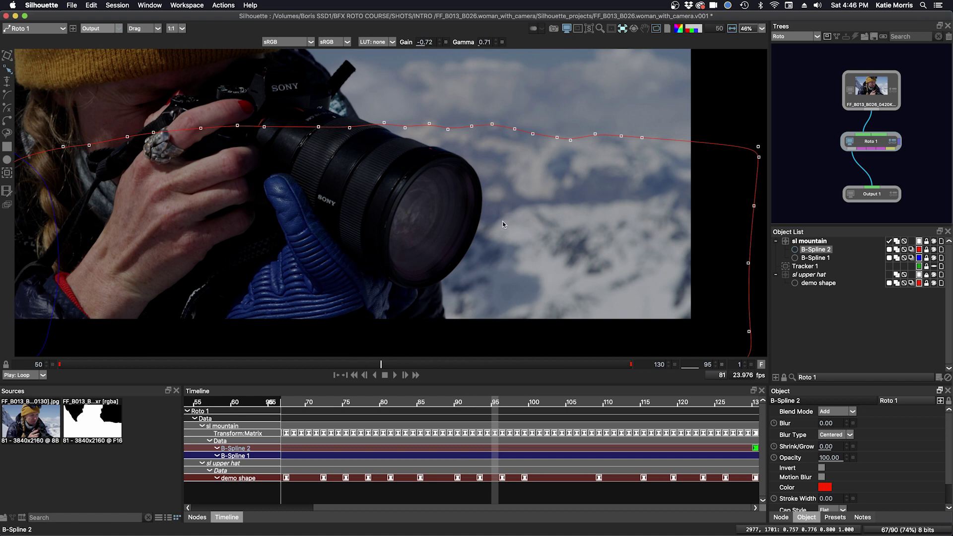
pyautogui.hotkey('ctrl', 'a')
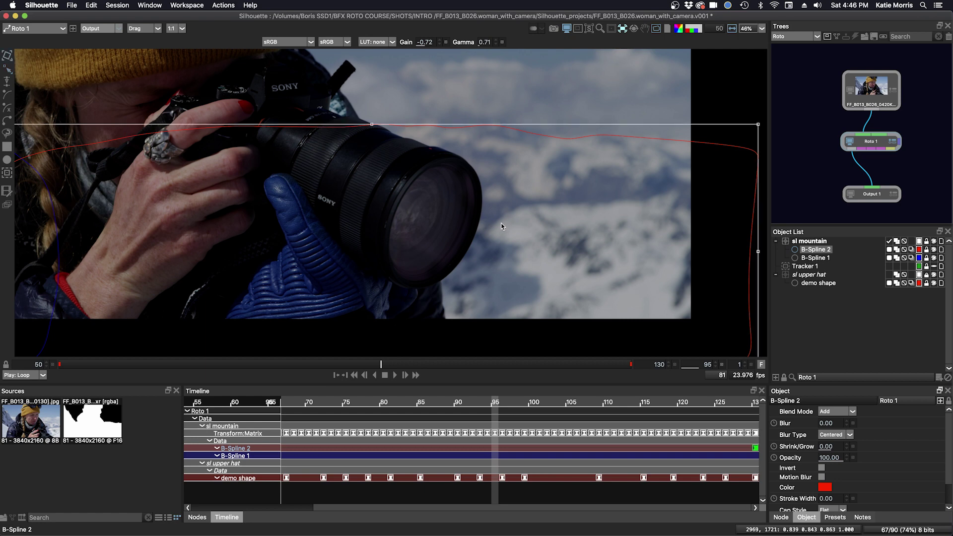
pyautogui.press('Up')
pyautogui.press('Up')
pyautogui.press('Up')
pyautogui.press('Up')
pyautogui.press('Up')
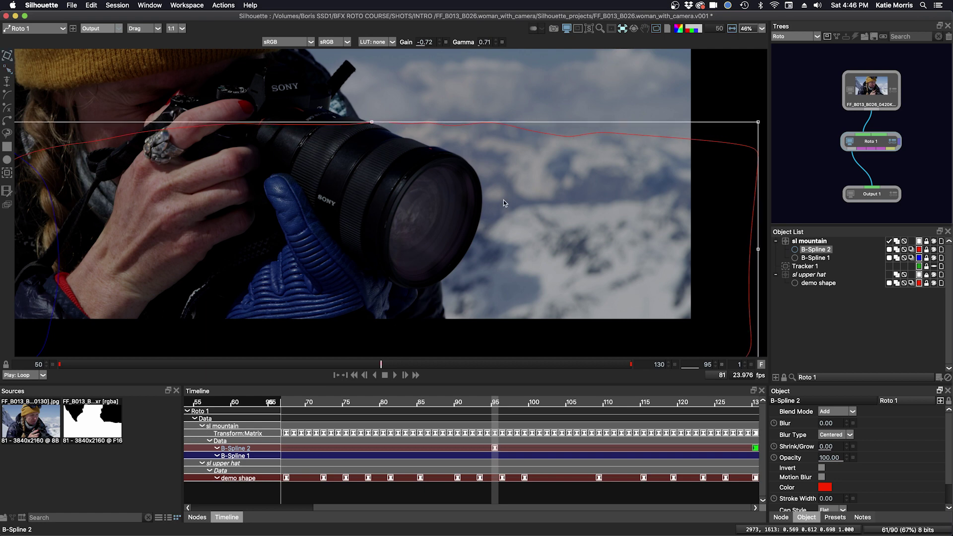
pyautogui.press('Up')
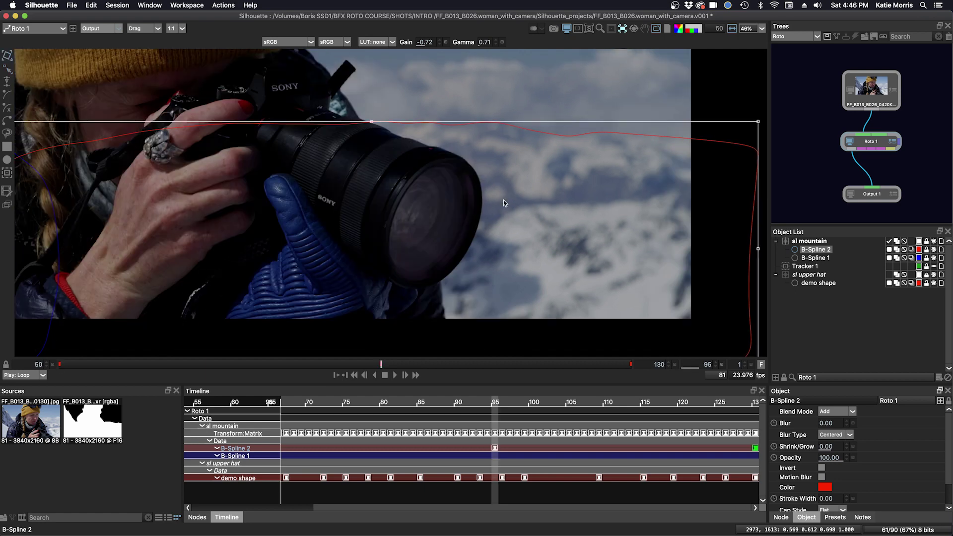
pyautogui.press('End')
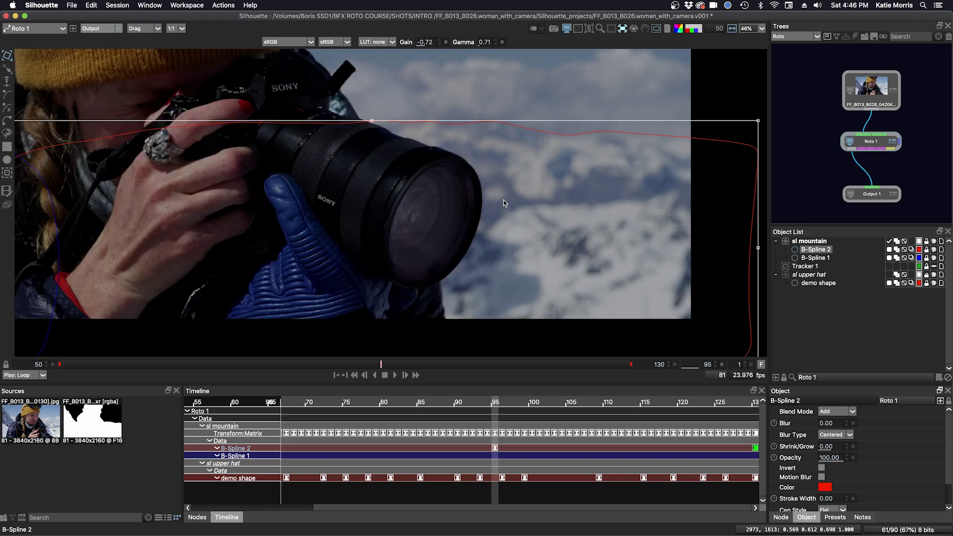
pyautogui.hotkey('shift', 'Left')
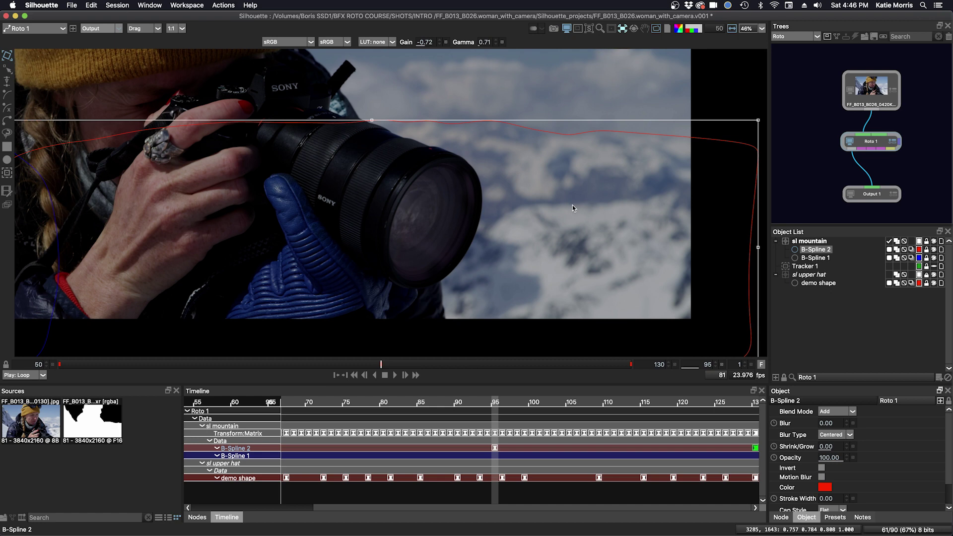
pyautogui.click(569, 232)
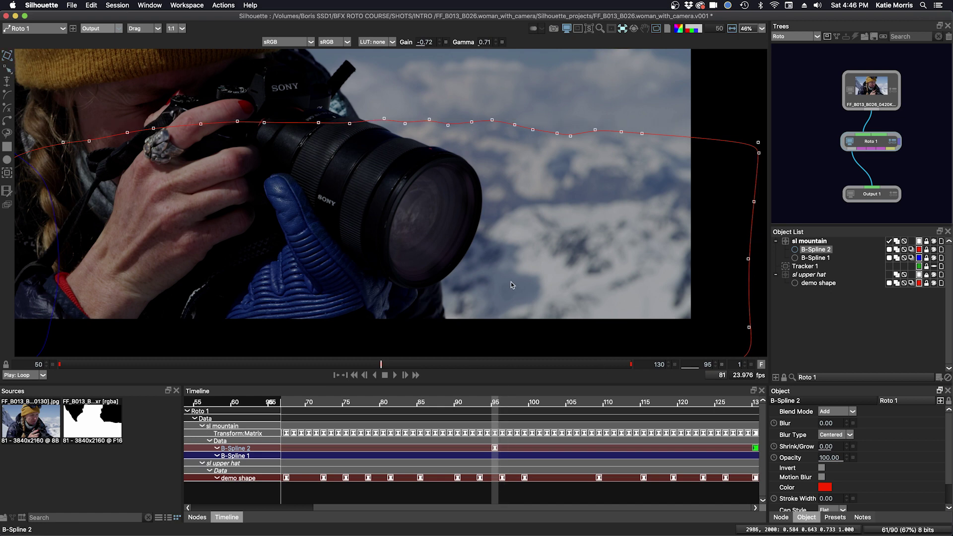
# Step: Switch the viewer to Color Comp and play the shot to judge the mask
pyautogui.hotkey('shift', 'c')
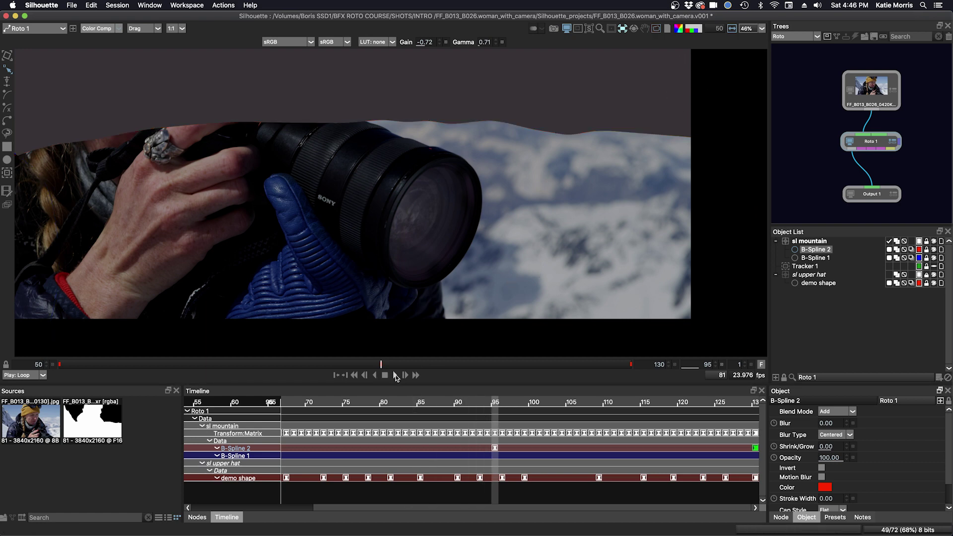
pyautogui.click(395, 375)
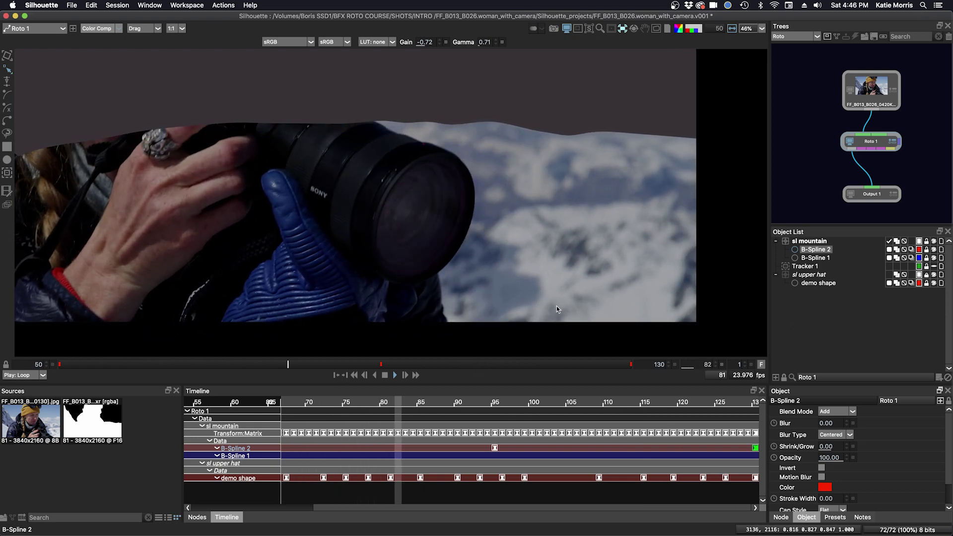
# Step: Stop playback, return to Output view, and delete B-Spline 2 from sl mountain
pyautogui.click(385, 375)
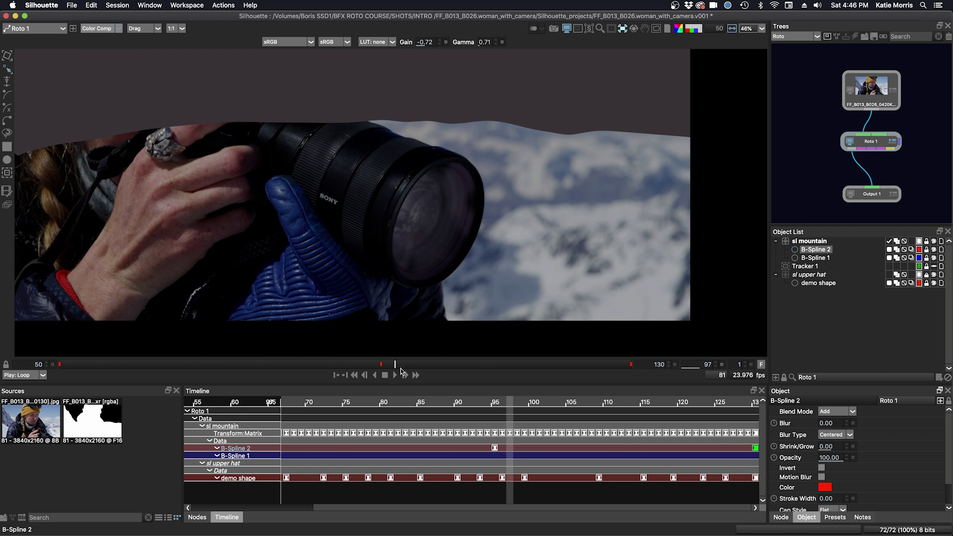
pyautogui.press('4')
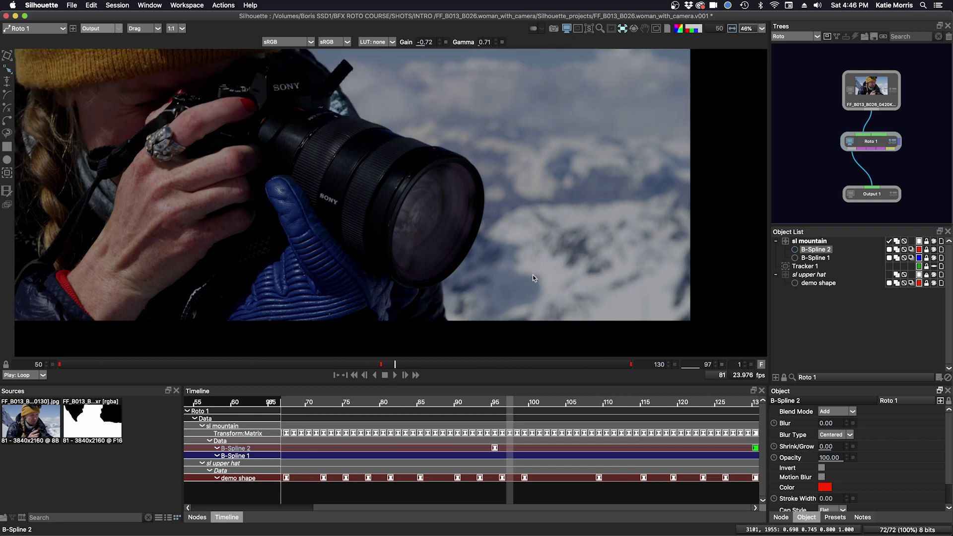
pyautogui.moveTo(823, 252); pyautogui.dragTo(818, 251)
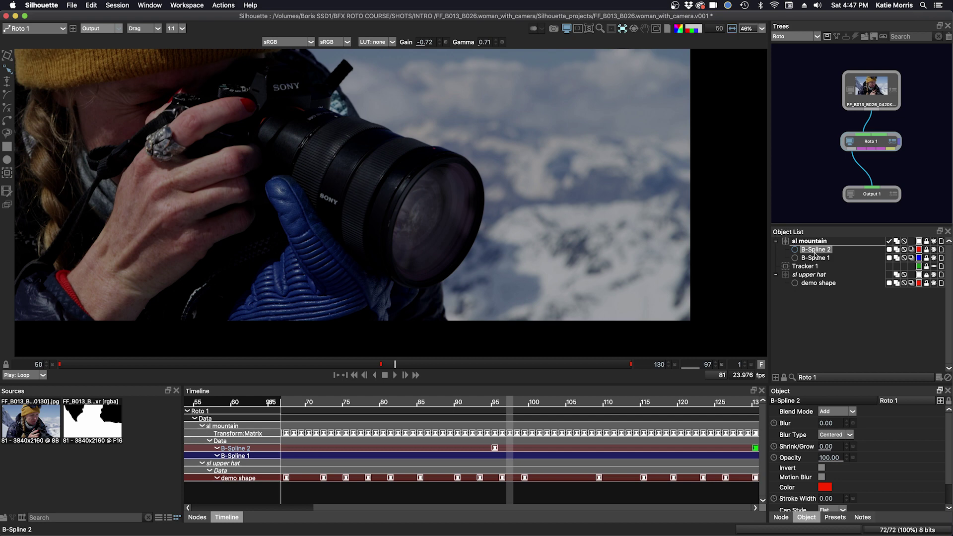
pyautogui.moveTo(816, 252); pyautogui.dragTo(756, 232)
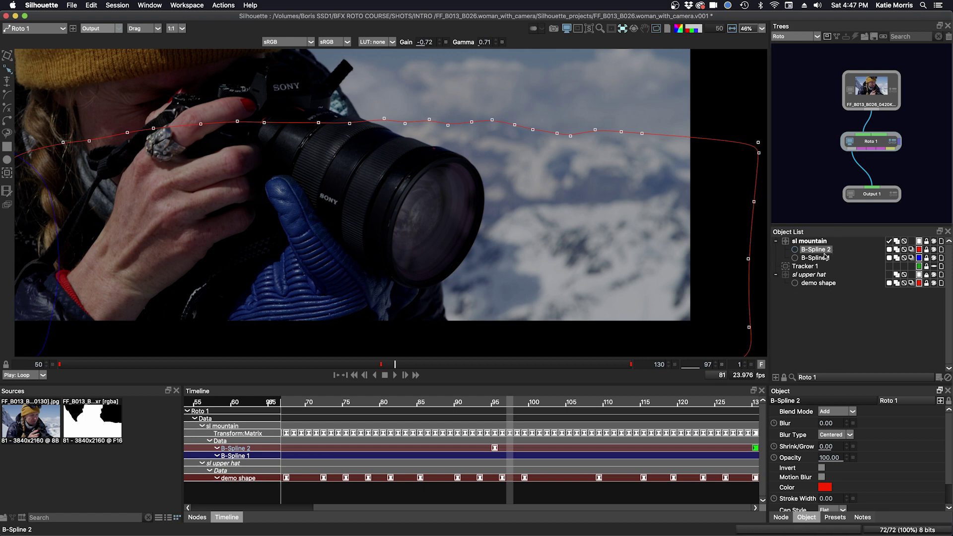
pyautogui.moveTo(824, 256); pyautogui.dragTo(817, 252)
pyautogui.press('Delete')
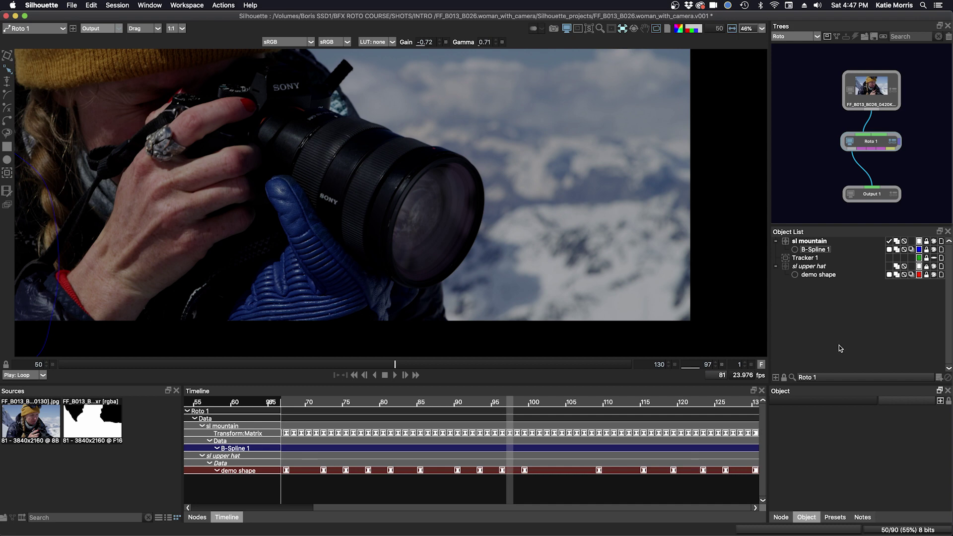
# Step: Collapse and lock sl mountain, then choose Mocha tracking in Roto 1's tracker settings
pyautogui.click(776, 243)
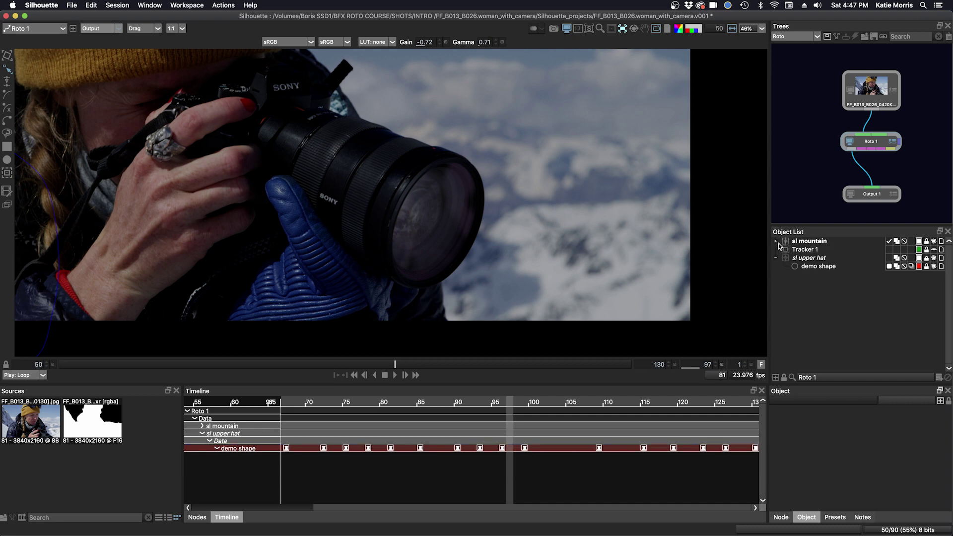
pyautogui.click(925, 244)
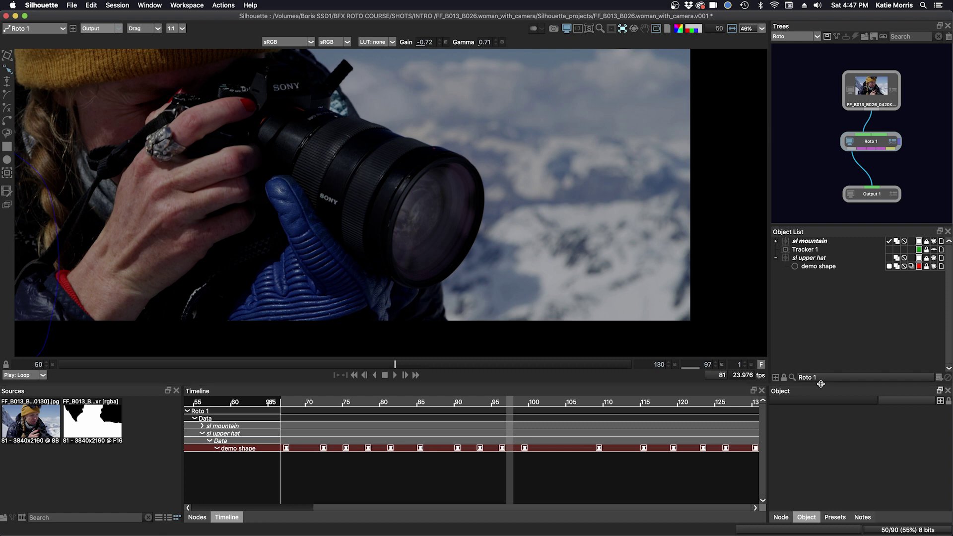
pyautogui.click(870, 136)
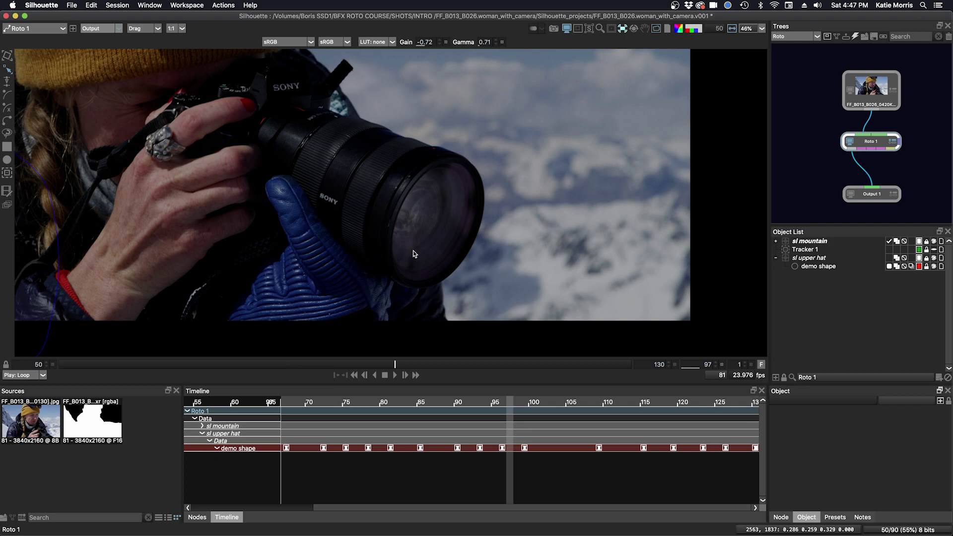
pyautogui.hotkey('shift', 't')
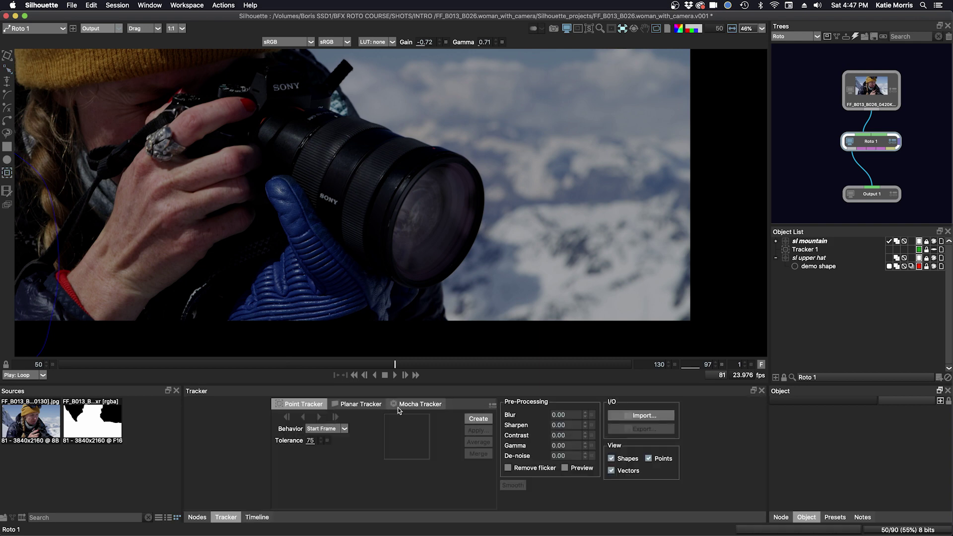
pyautogui.click(415, 407)
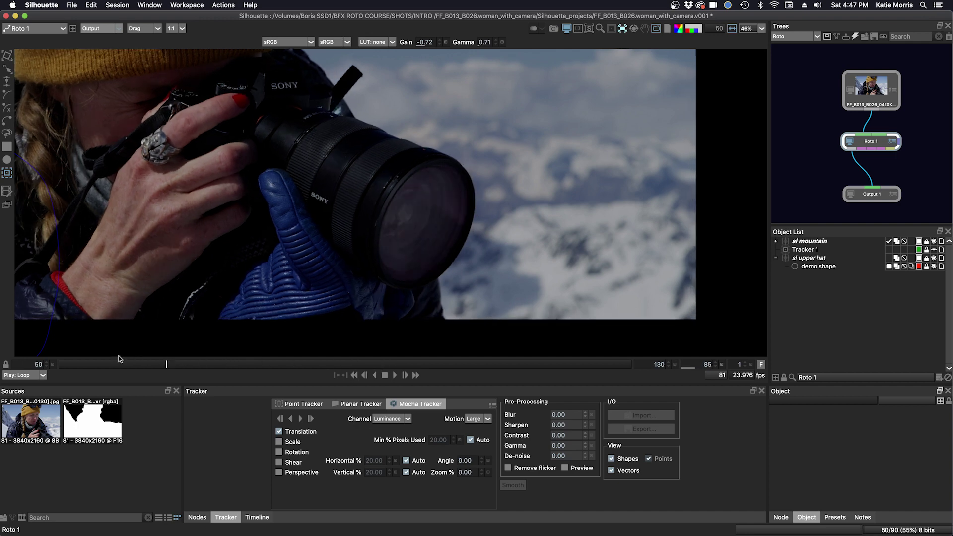
# Step: Go back to frame 55 and set the viewer stabilization to None
pyautogui.moveTo(379, 368); pyautogui.dragTo(94, 364)
pyautogui.click(623, 29)
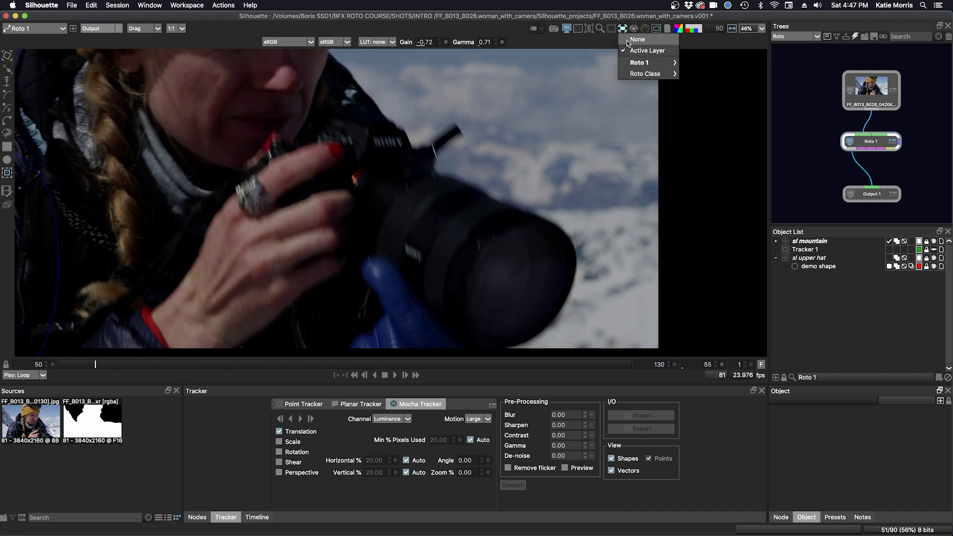
pyautogui.click(635, 40)
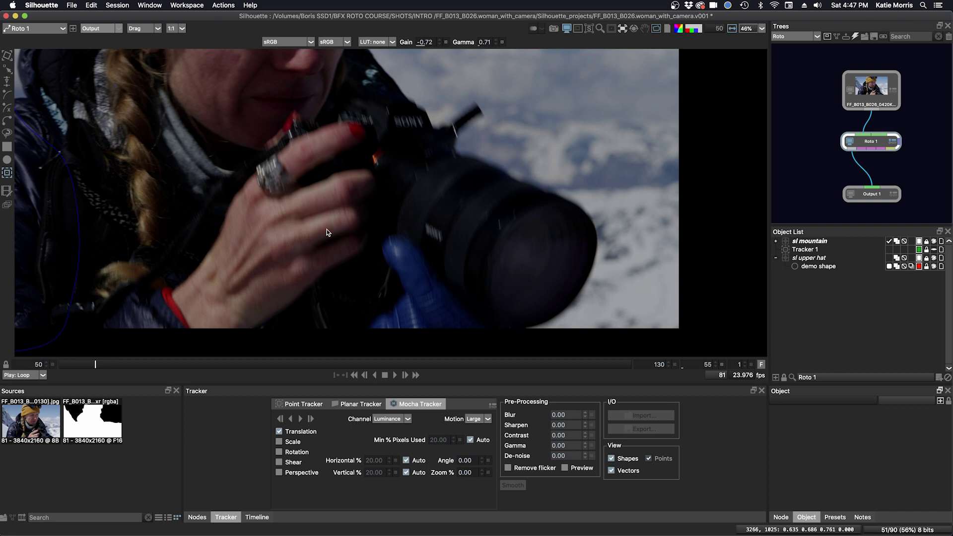
# Step: Scrub through the unstabilized shot to review the raw camera motion
pyautogui.moveTo(82, 365); pyautogui.dragTo(295, 364)
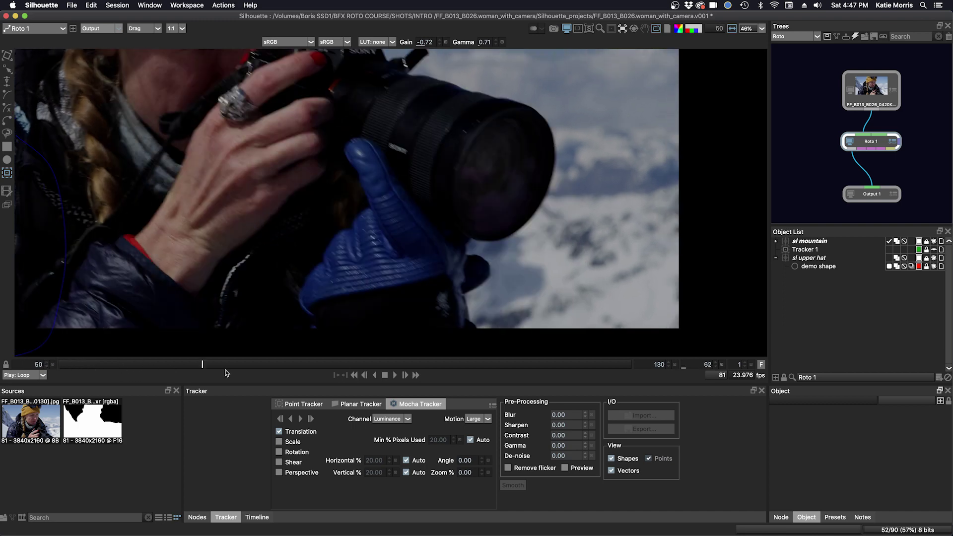
pyautogui.moveTo(483, 362)
pyautogui.mouseDown()
pyautogui.moveTo(531, 360)
pyautogui.moveTo(242, 364)
pyautogui.mouseUp()
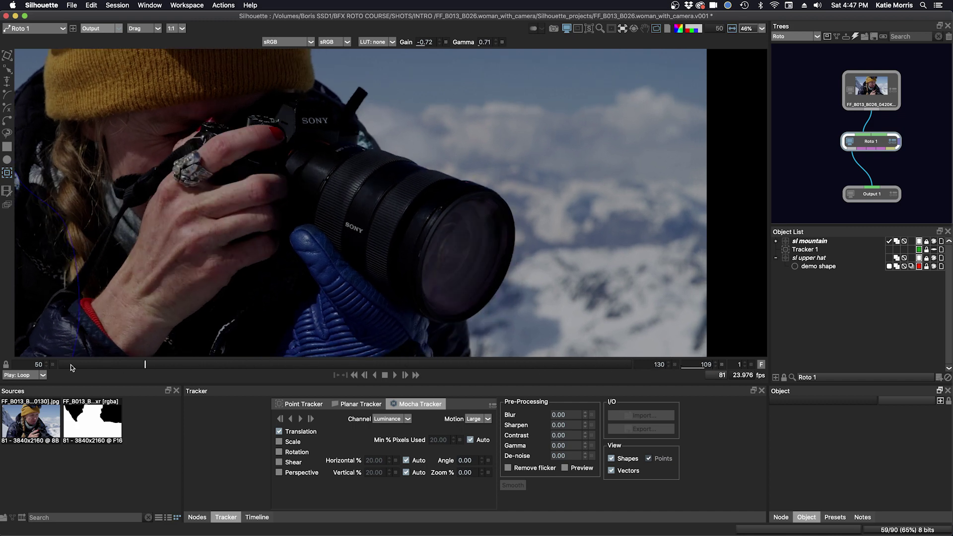
pyautogui.moveTo(71, 367)
pyautogui.mouseDown()
pyautogui.moveTo(573, 364)
pyautogui.moveTo(495, 351)
pyautogui.mouseUp()
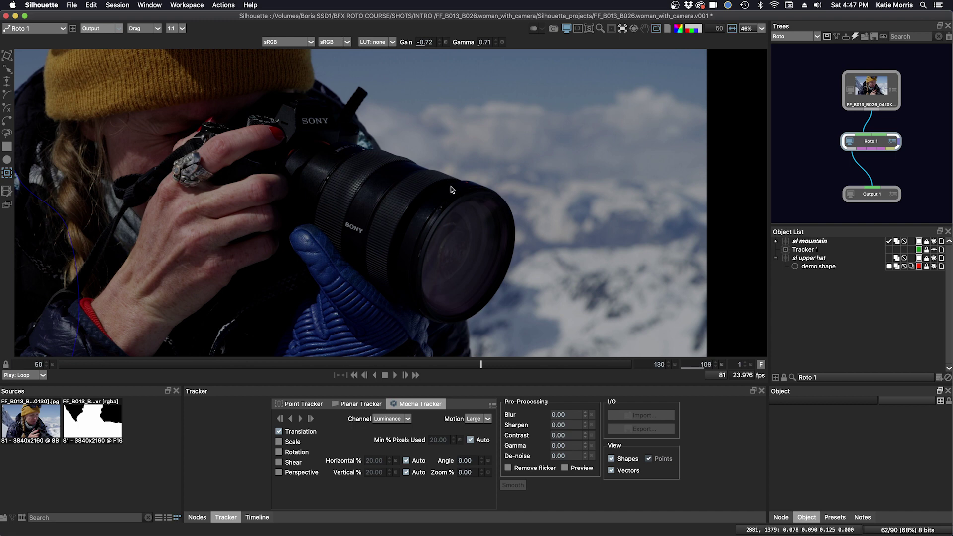
pyautogui.moveTo(481, 365)
pyautogui.mouseDown()
pyautogui.moveTo(216, 364)
pyautogui.moveTo(384, 360)
pyautogui.moveTo(520, 341)
pyautogui.mouseUp()
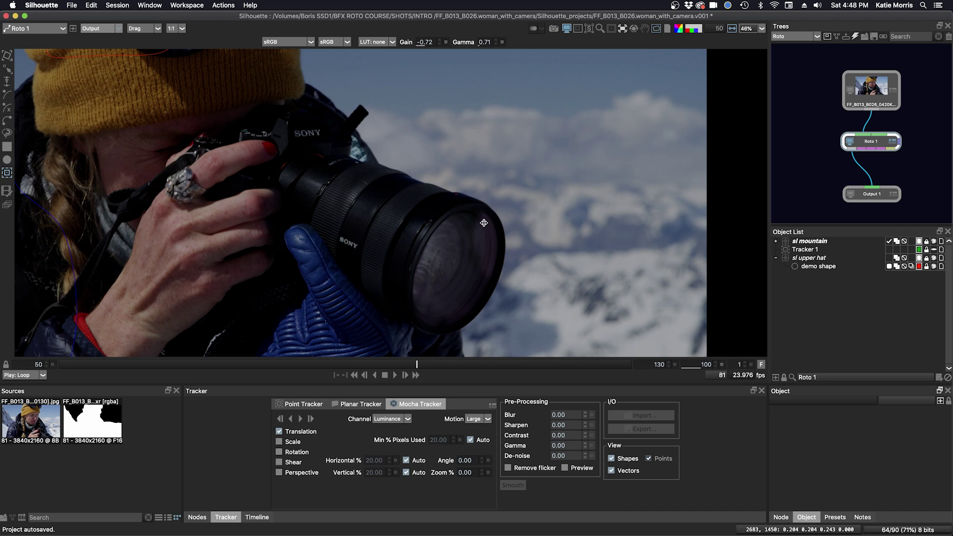
# Step: Draw rectangle Square 1 over the snowy mountain right of the lens, then show the Mocha tracker settings
pyautogui.hotkey('shift', 'r')
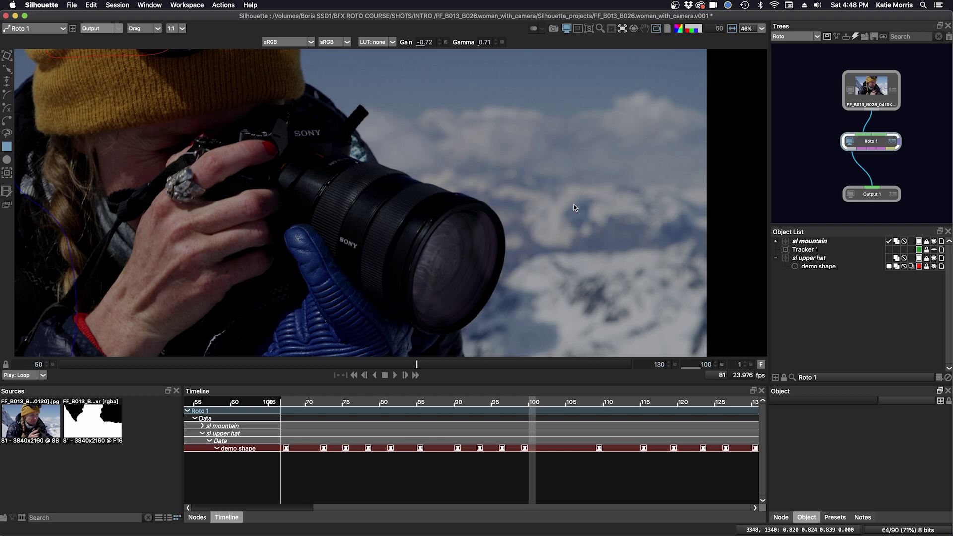
pyautogui.moveTo(542, 203); pyautogui.dragTo(680, 248)
pyautogui.moveTo(684, 252); pyautogui.dragTo(686, 259)
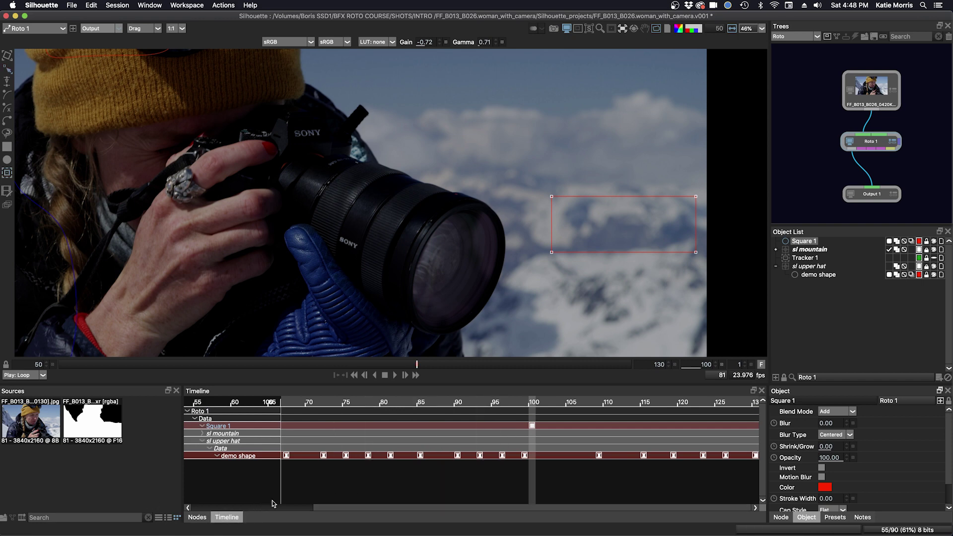
pyautogui.hotkey('shift', 't')
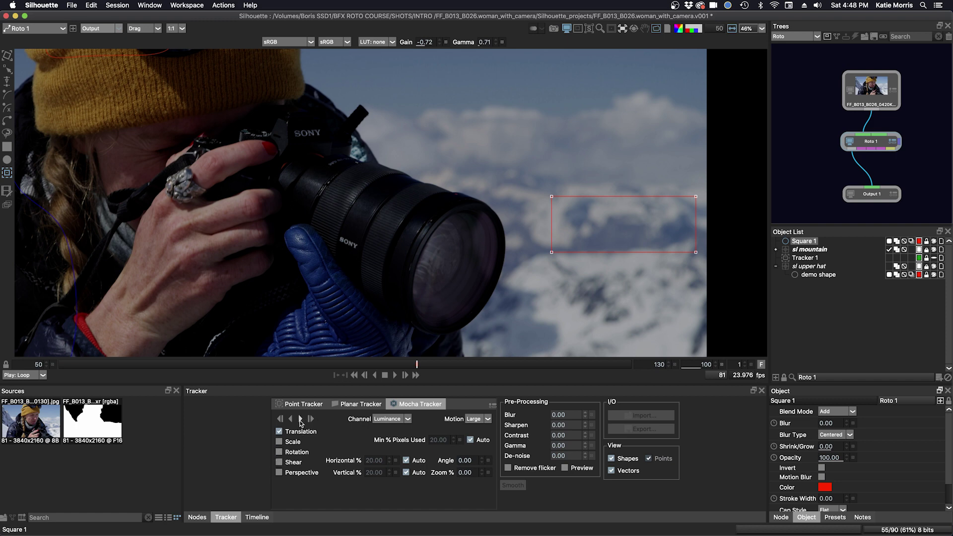
# Step: Show the Foreground image in the viewer and track Square 1 forward through the shot
pyautogui.click(98, 30)
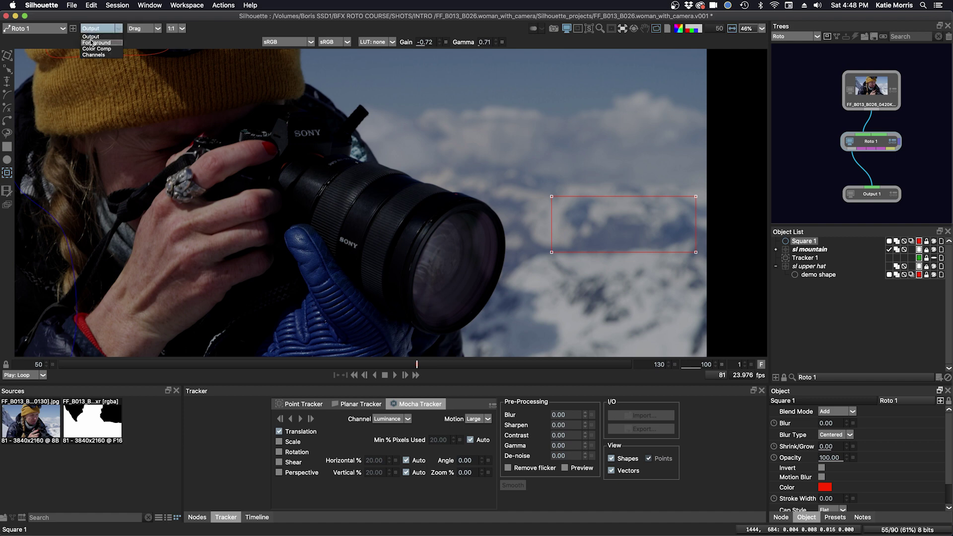
pyautogui.click(97, 43)
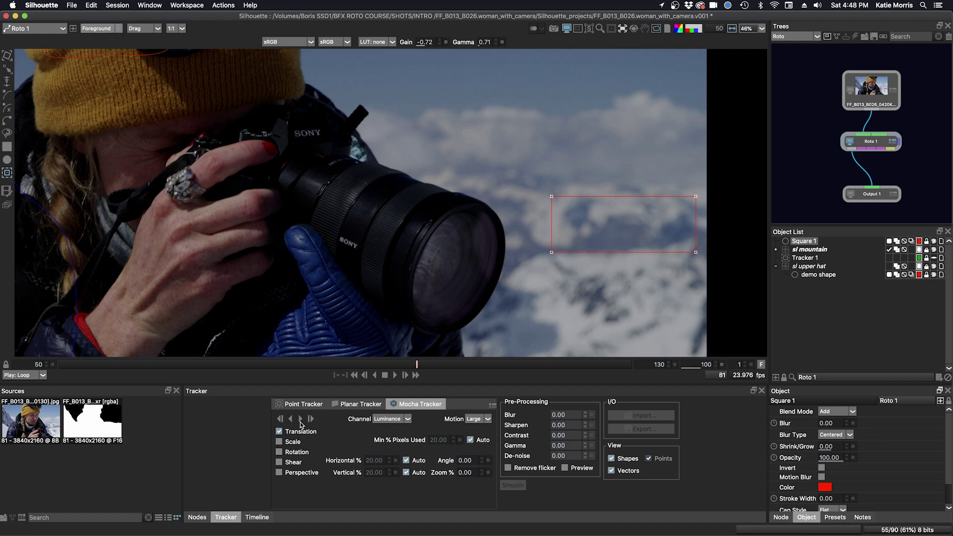
pyautogui.click(300, 419)
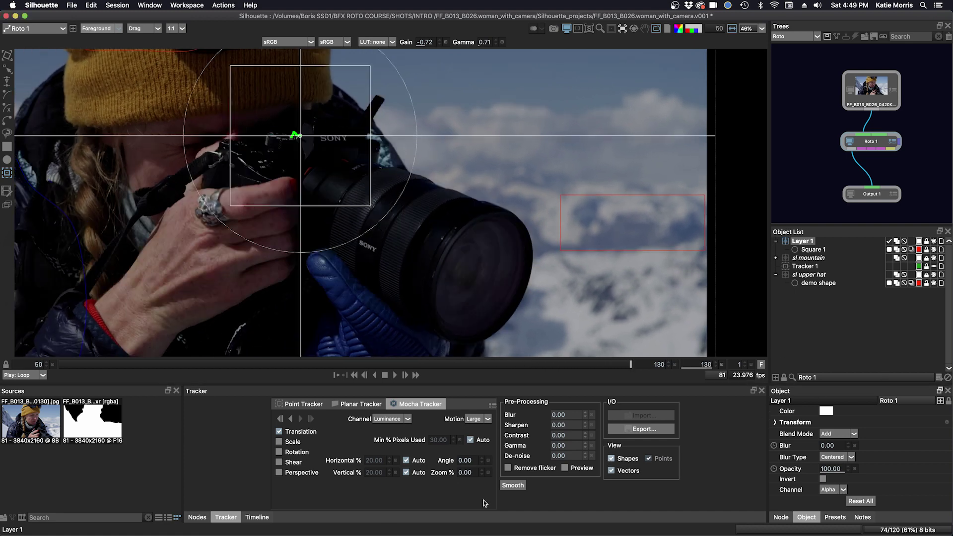
# Step: Track Square 1 backward from frame 100, then scrub the shot to review the track
pyautogui.click(256, 518)
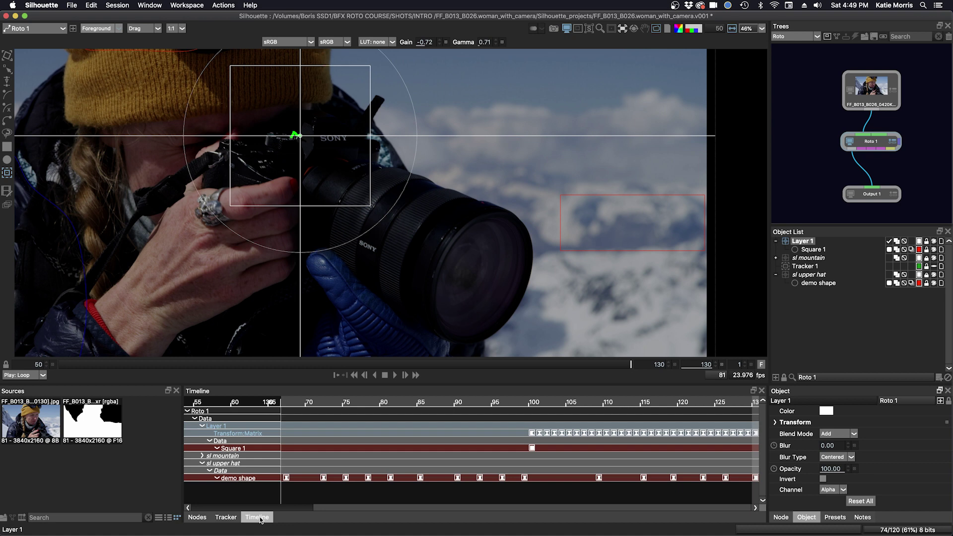
pyautogui.click(535, 402)
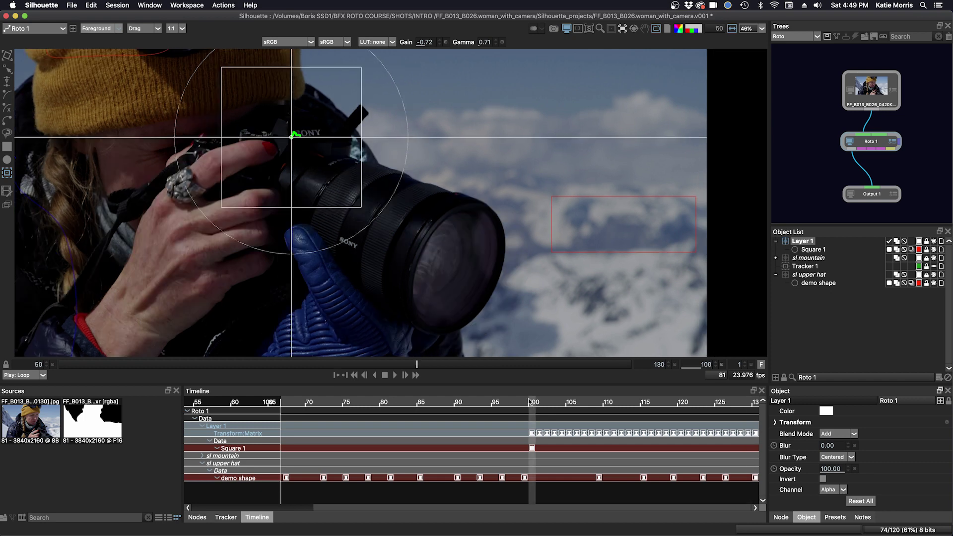
pyautogui.click(225, 516)
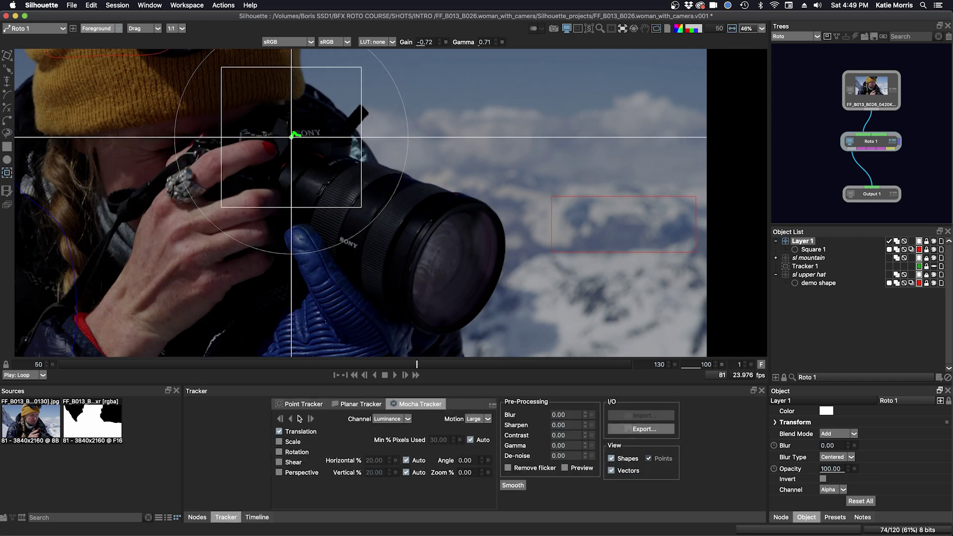
pyautogui.click(290, 420)
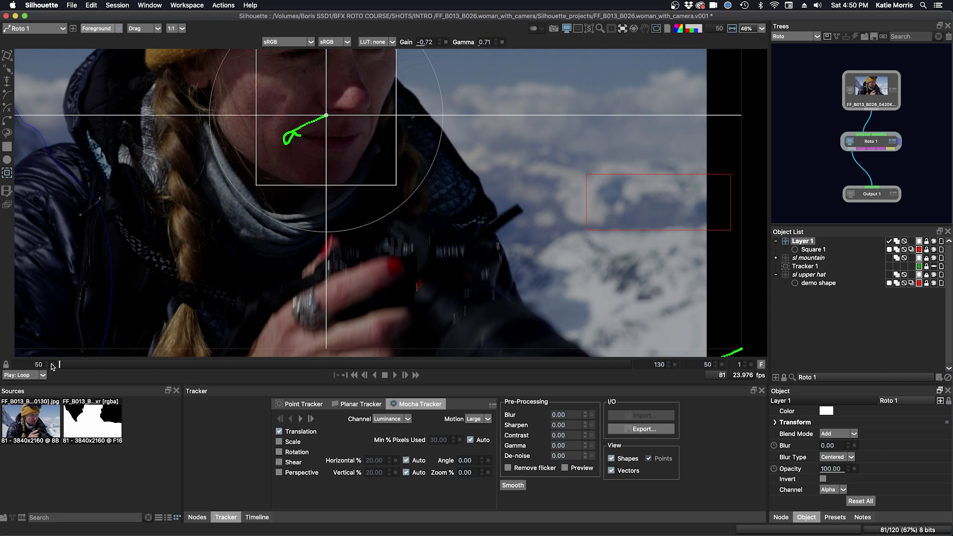
pyautogui.moveTo(52, 366)
pyautogui.mouseDown()
pyautogui.moveTo(205, 373)
pyautogui.moveTo(116, 365)
pyautogui.moveTo(259, 370)
pyautogui.moveTo(82, 363)
pyautogui.moveTo(468, 357)
pyautogui.mouseUp()
# Step: Rename Layer 1 to 'sr mountain' and its rectangle Square 1 to 'trk'
pyautogui.doubleClick(807, 241)
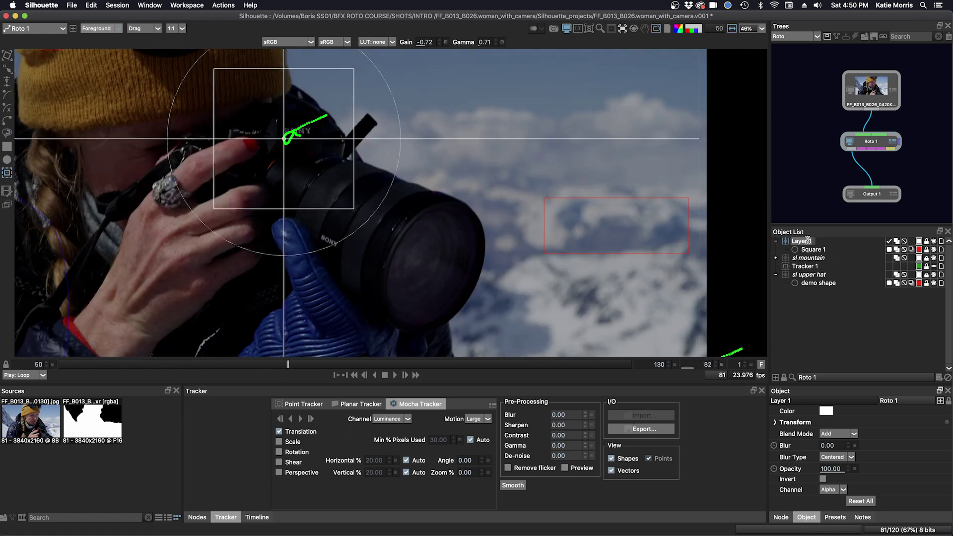
pyautogui.write('sr mountain')
pyautogui.press('Return')
pyautogui.click(813, 250)
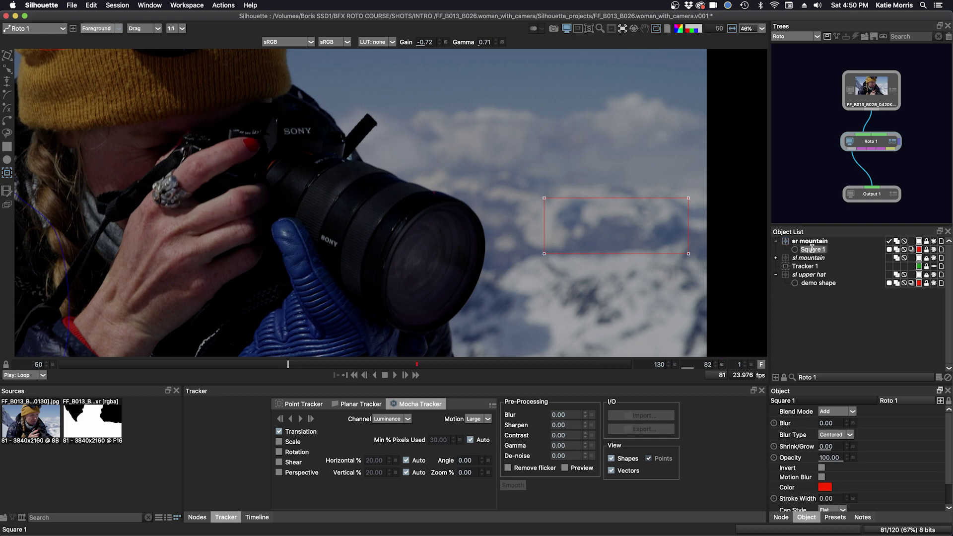
pyautogui.write('trk')
pyautogui.press('Return')
# Step: Set the trk rectangle's colour to green and hide it
pyautogui.click(918, 251)
pyautogui.click(921, 255)
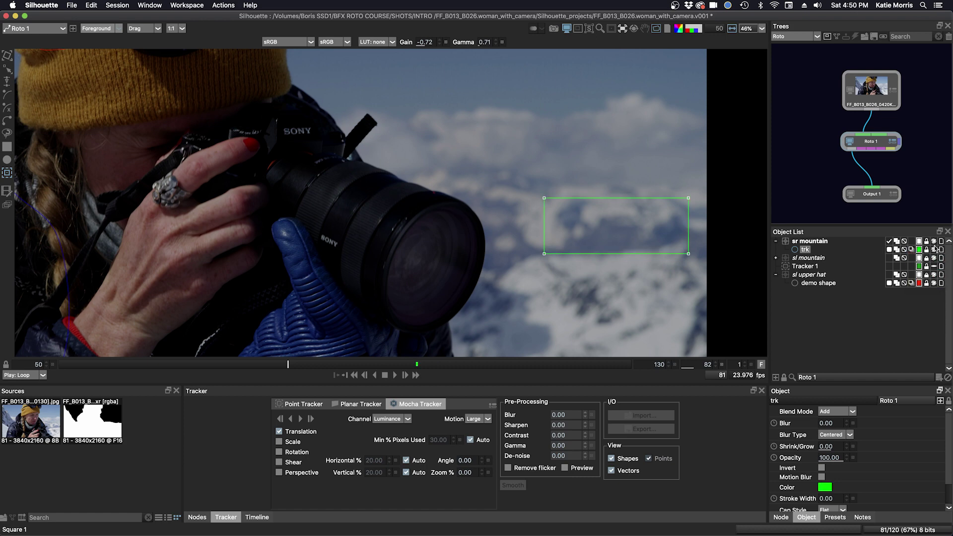
pyautogui.click(933, 249)
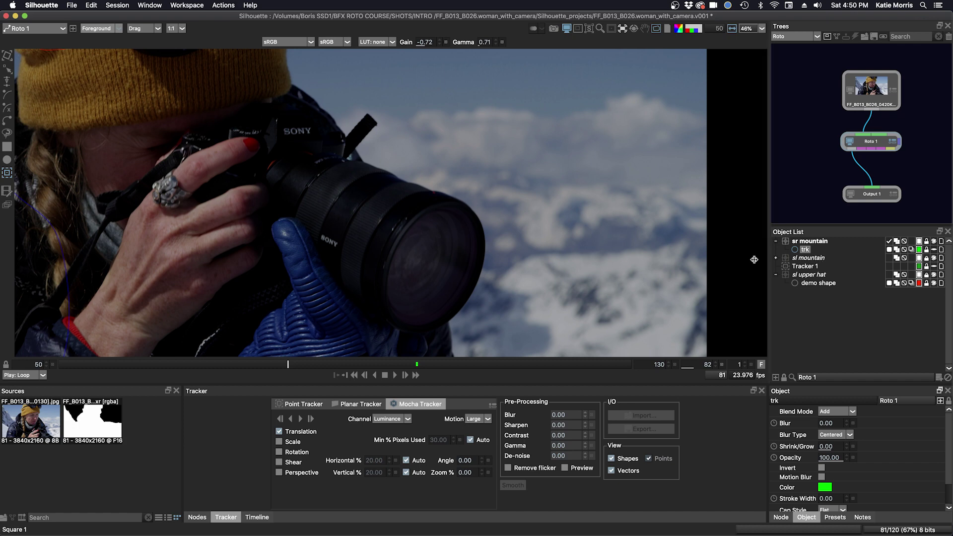
pyautogui.scroll(-2, 564, 264)
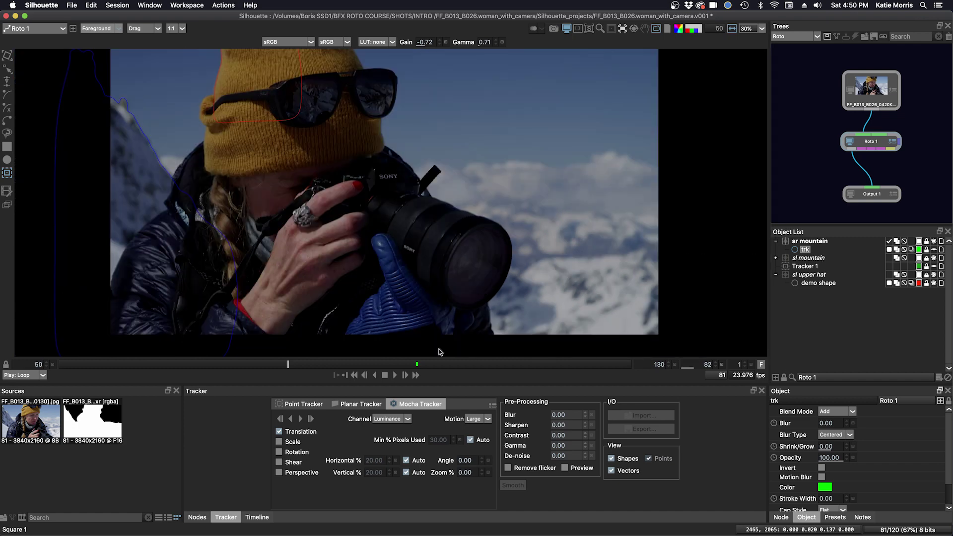
pyautogui.moveTo(288, 365); pyautogui.dragTo(62, 364)
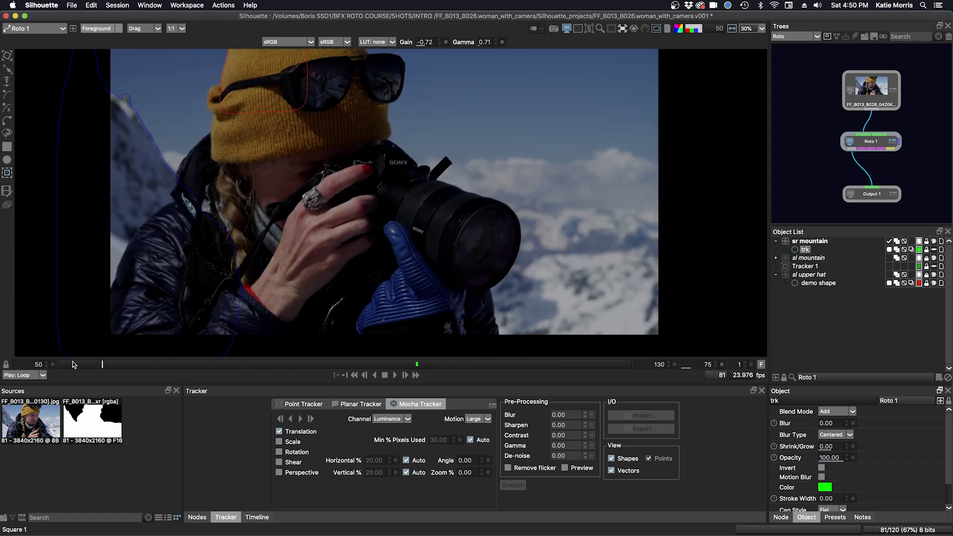
pyautogui.moveTo(123, 365); pyautogui.dragTo(338, 366)
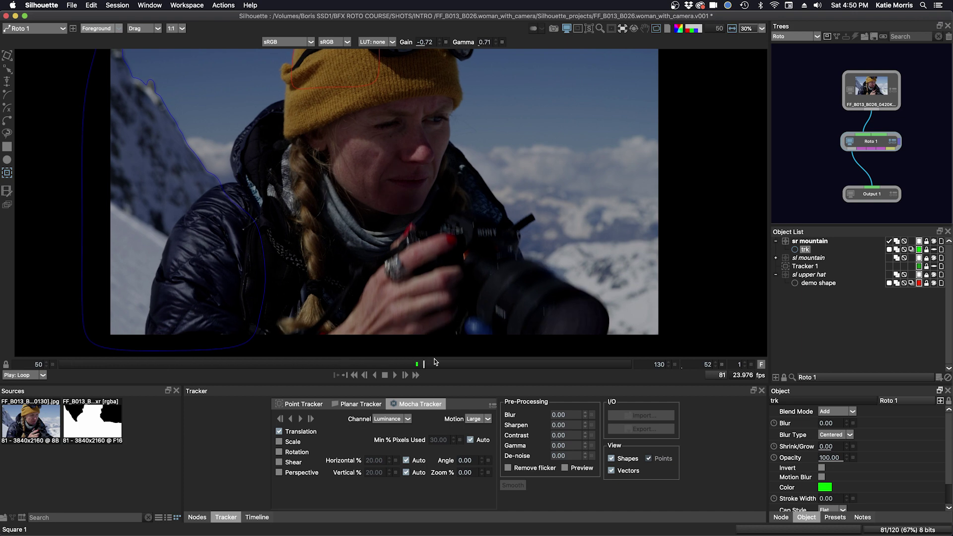
pyautogui.moveTo(435, 363); pyautogui.dragTo(624, 364)
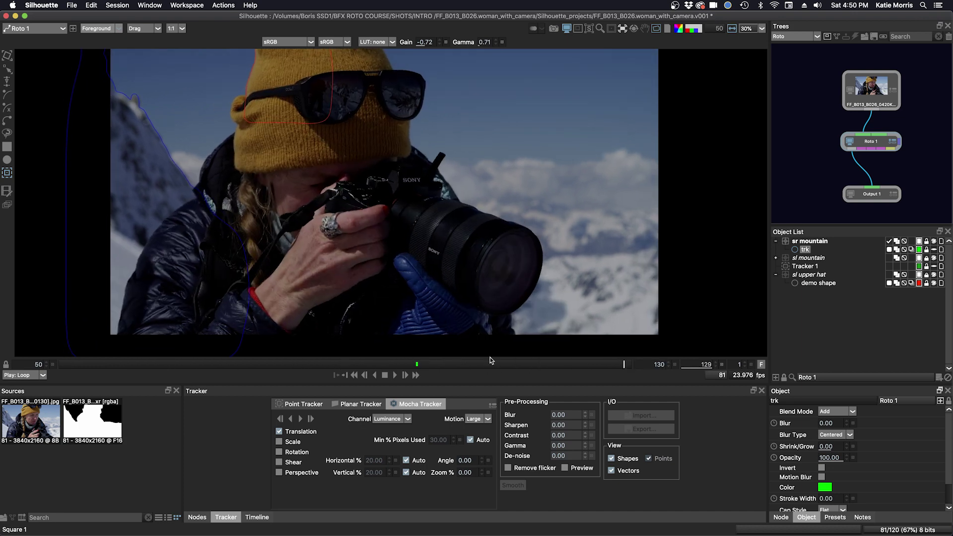
pyautogui.moveTo(490, 363)
pyautogui.mouseDown()
pyautogui.moveTo(337, 365)
pyautogui.moveTo(732, 350)
pyautogui.moveTo(338, 366)
pyautogui.mouseUp()
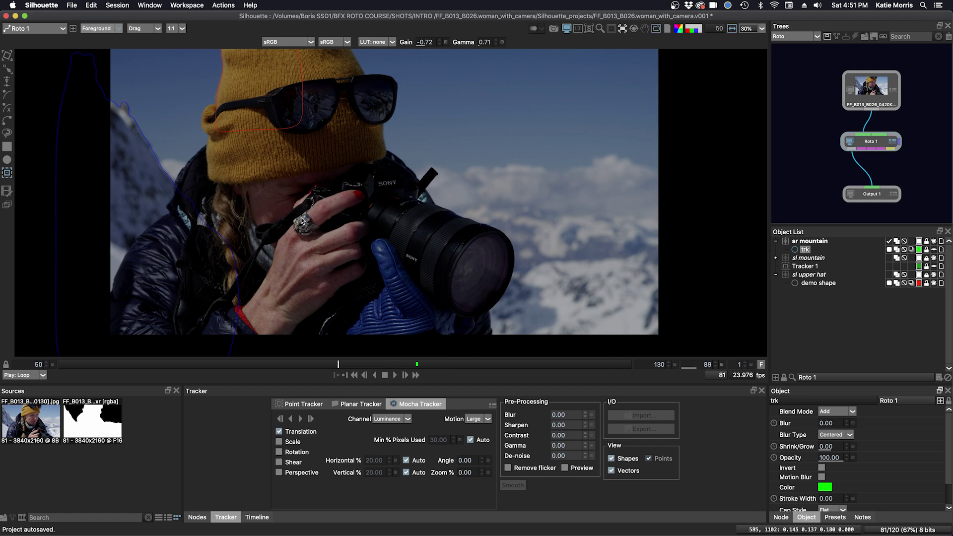
# Step: Trace closed B-Spline 2 along the mountain ridge, raising the point near the lens
pyautogui.hotkey('shift', 't')
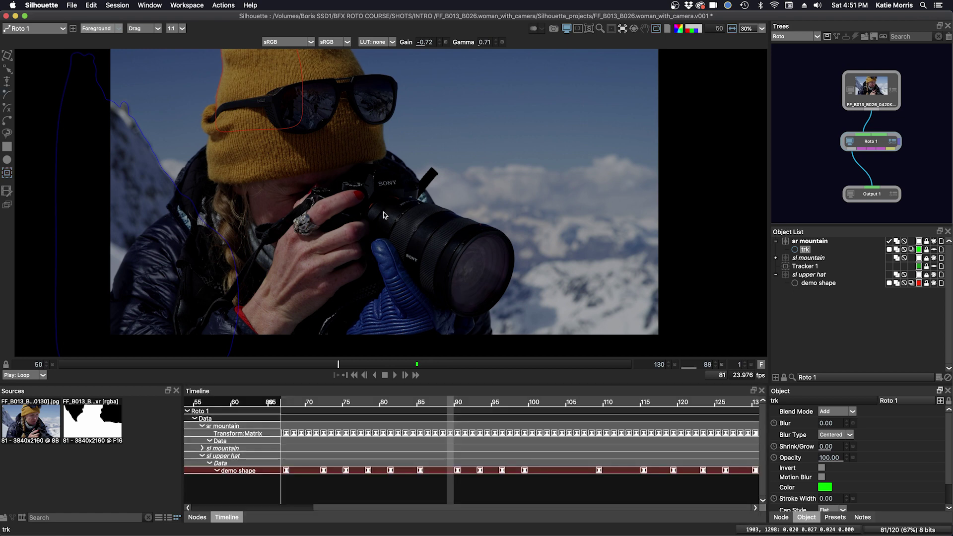
pyautogui.click(386, 213)
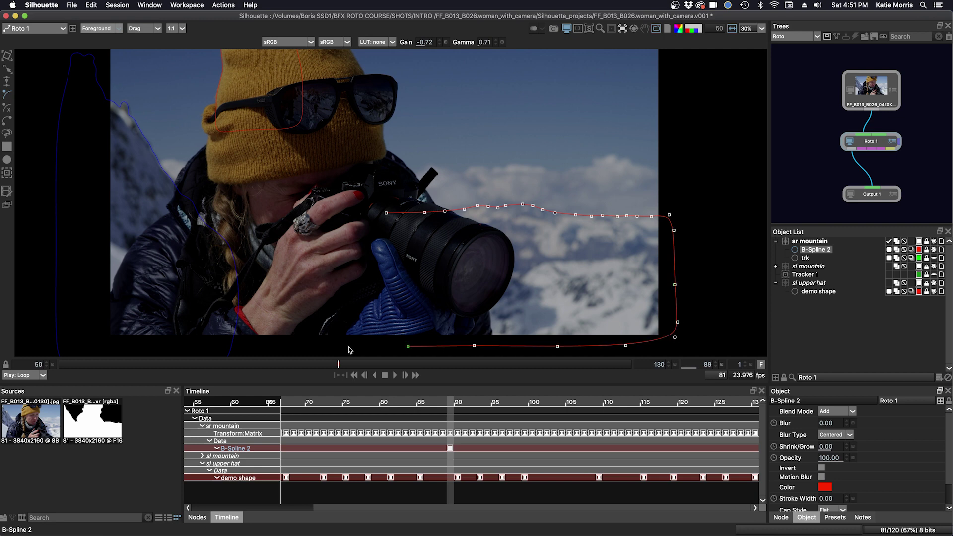
pyautogui.click(387, 214)
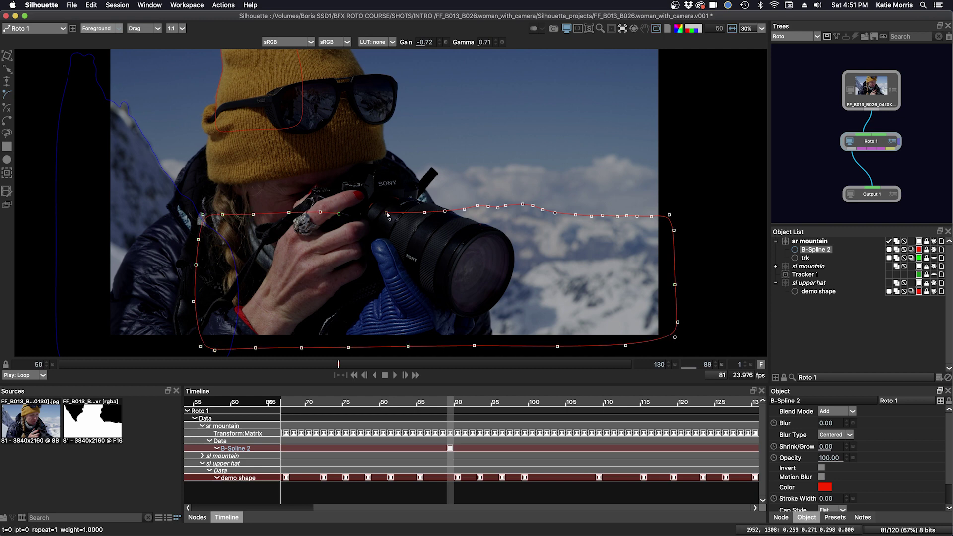
pyautogui.scroll(2, 485, 219)
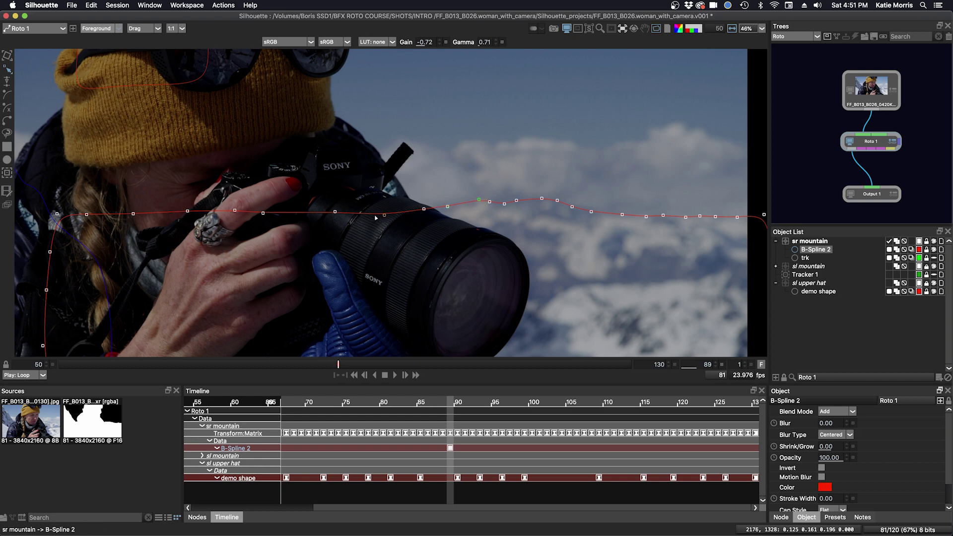
pyautogui.moveTo(377, 212); pyautogui.dragTo(379, 202)
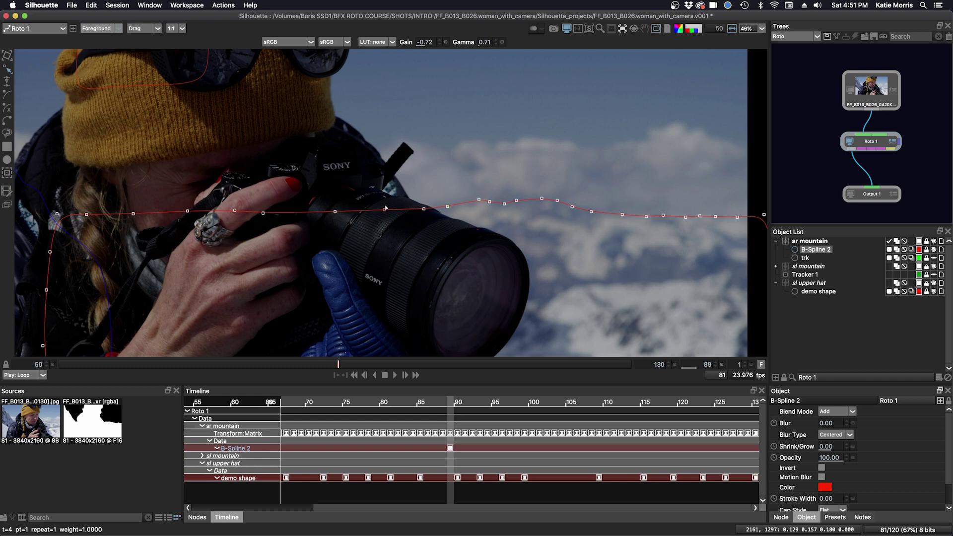
pyautogui.click(573, 210)
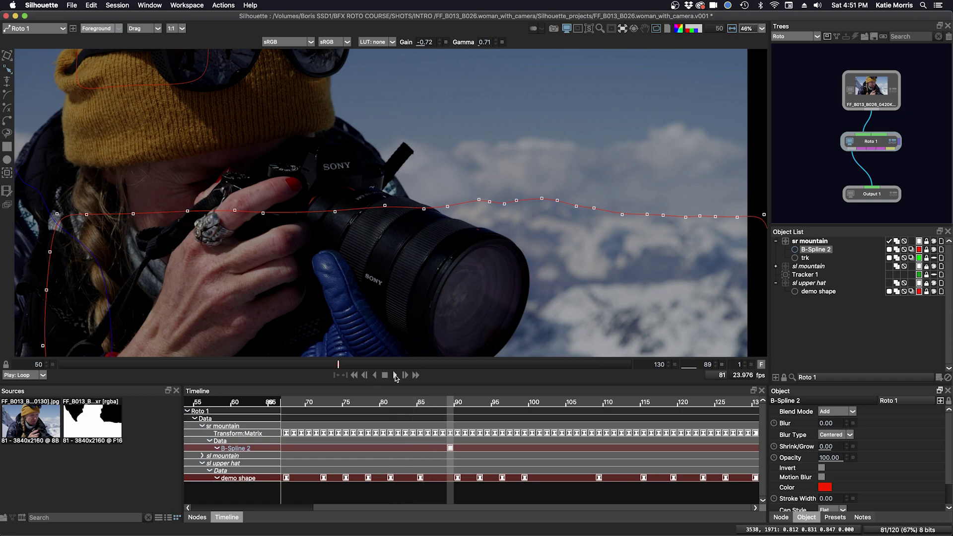
pyautogui.click(395, 376)
pyautogui.click(398, 376)
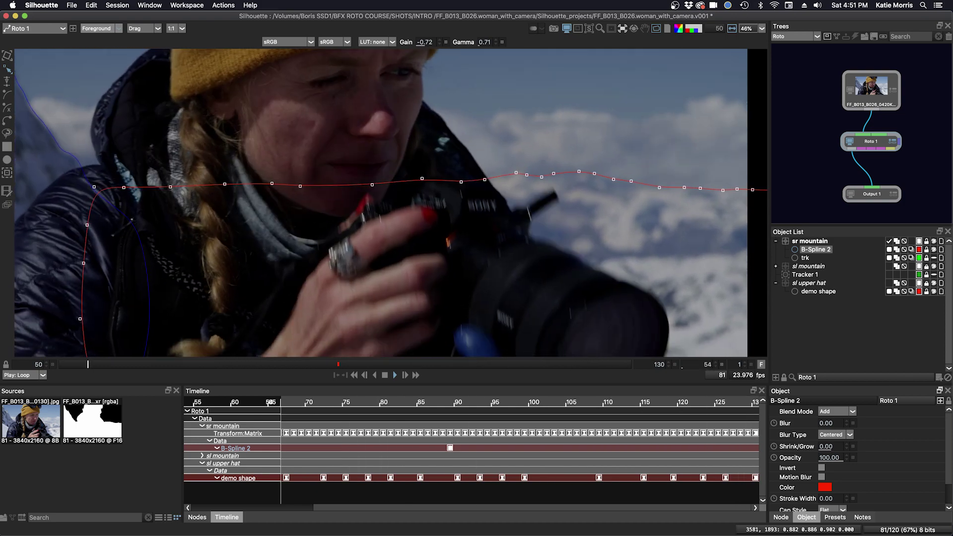
pyautogui.click(385, 379)
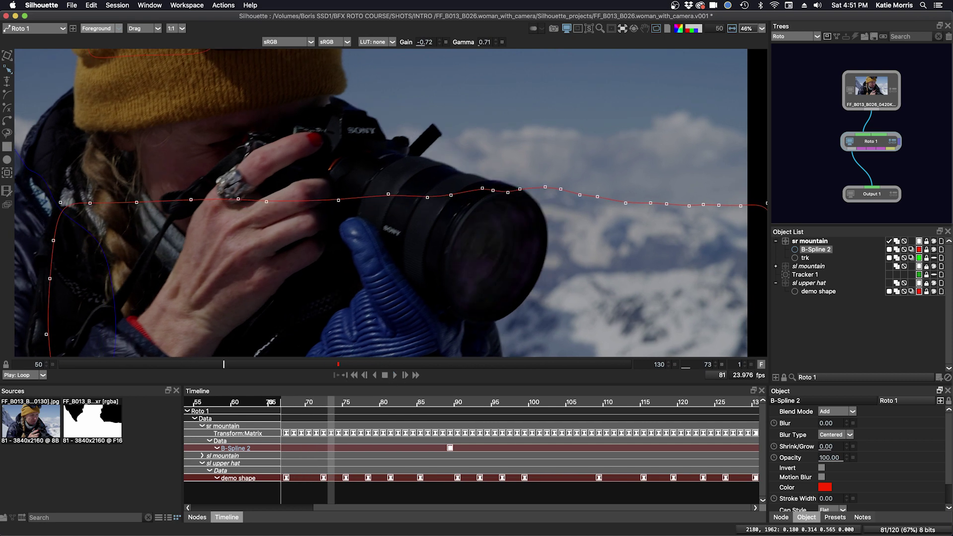
# Step: Stabilize the viewer on Roto 1 > sr mountain, then play and stop the shot to review B-Spline 2
pyautogui.click(623, 28)
pyautogui.moveTo(639, 63)
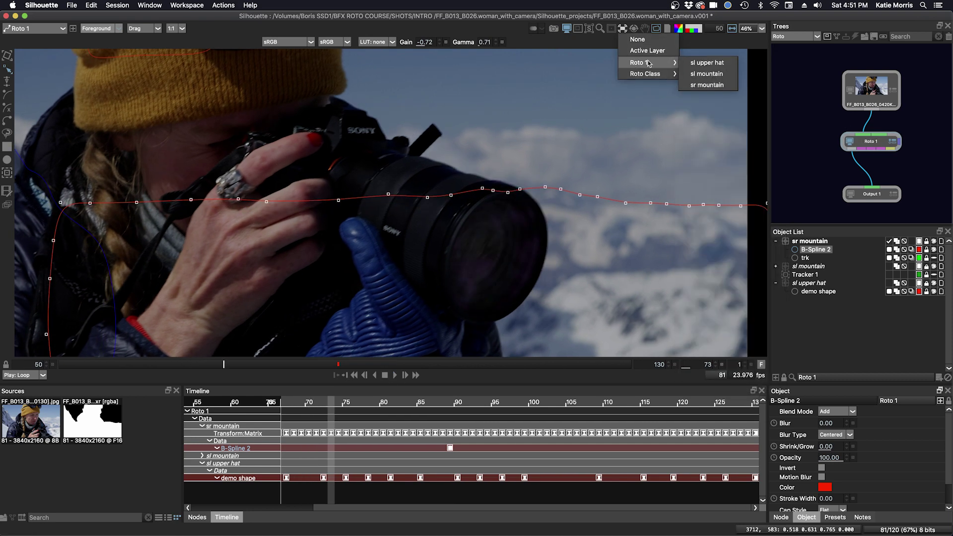
pyautogui.click(703, 90)
pyautogui.click(787, 163)
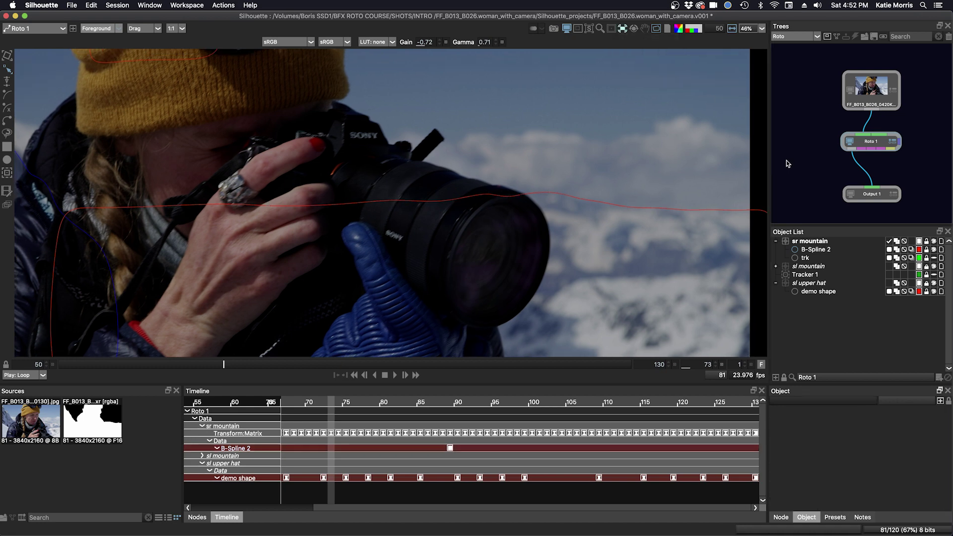
pyautogui.click(389, 376)
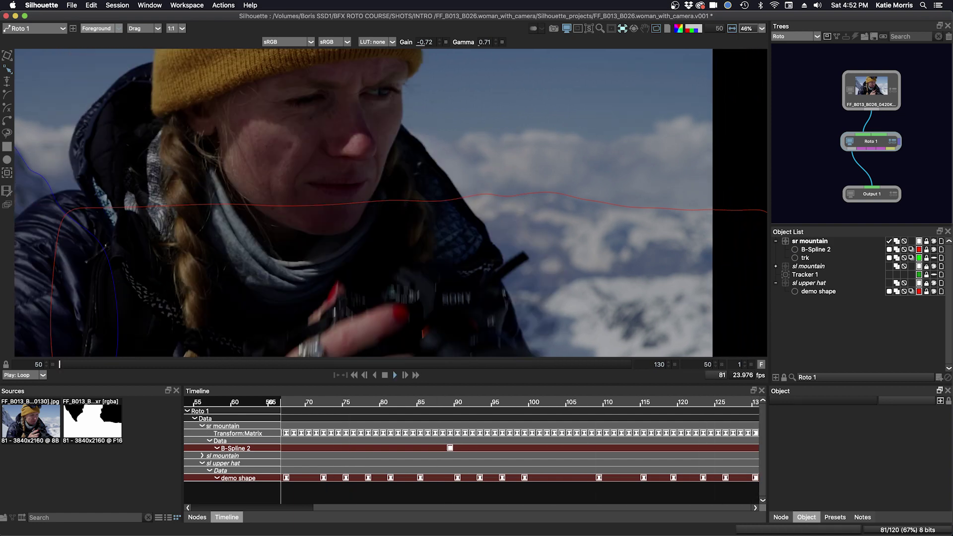
pyautogui.click(384, 376)
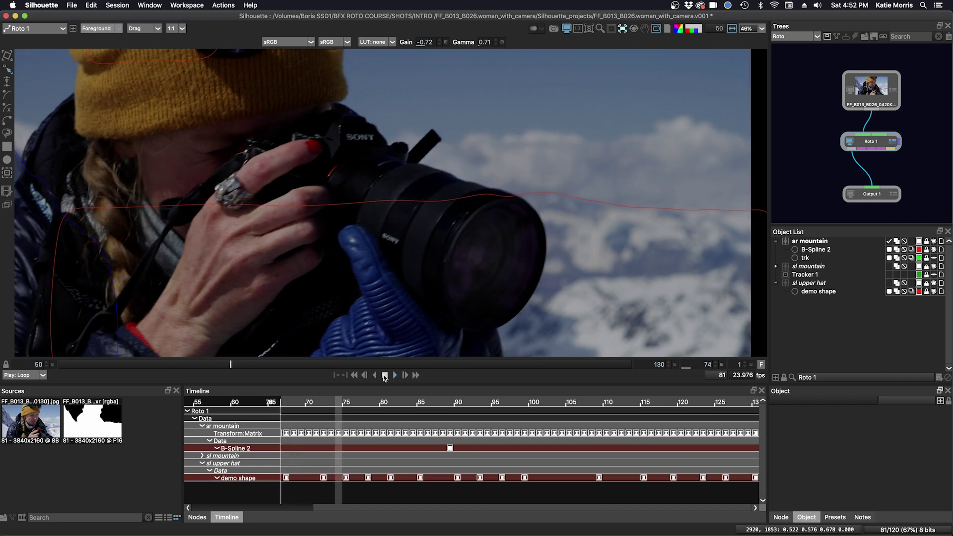
pyautogui.scroll(-1, 600, 245)
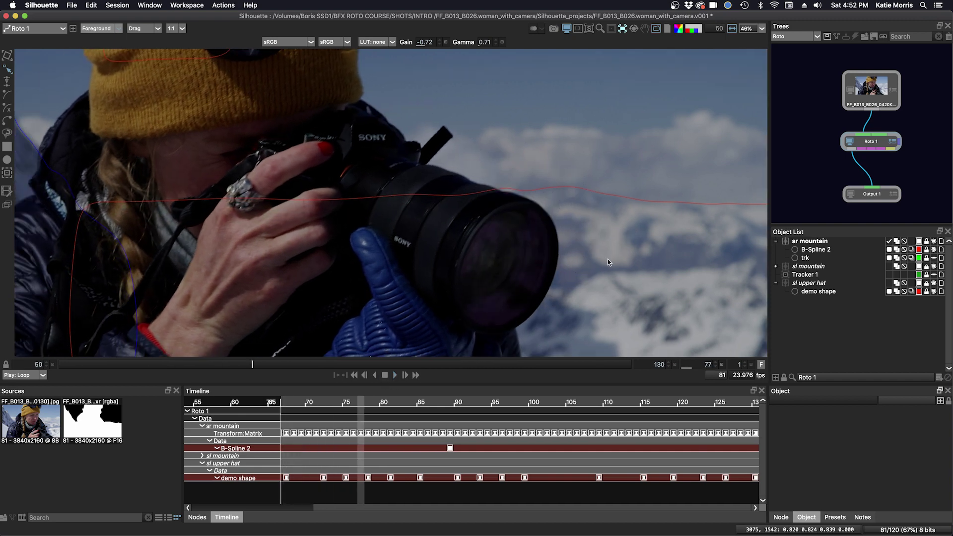